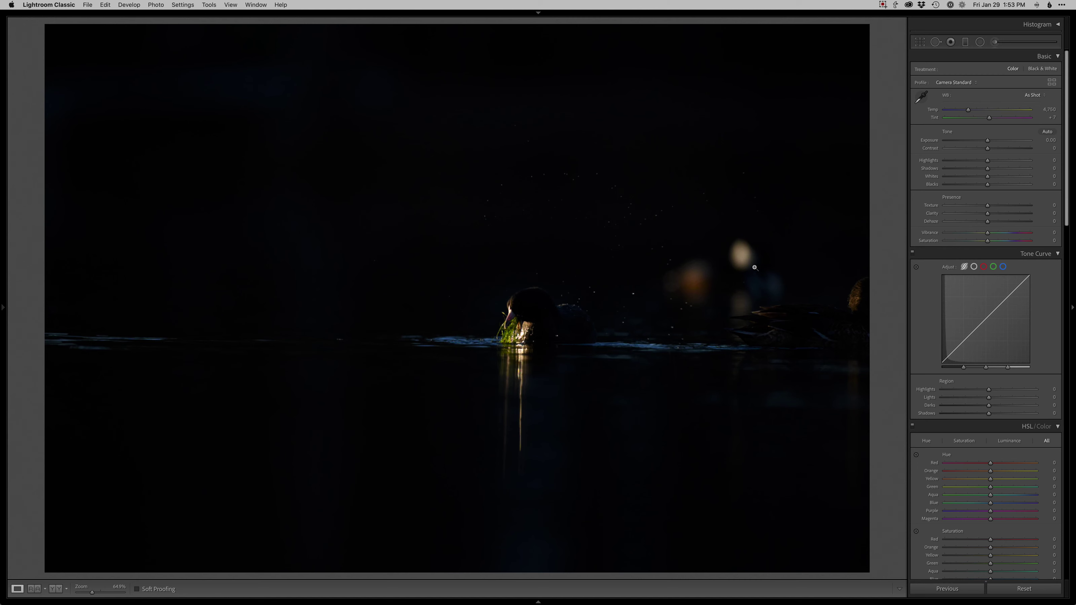
Step: Set Exposure to +2.10 and straighten the photo along the waterline to an angle of -0.83
key(r)
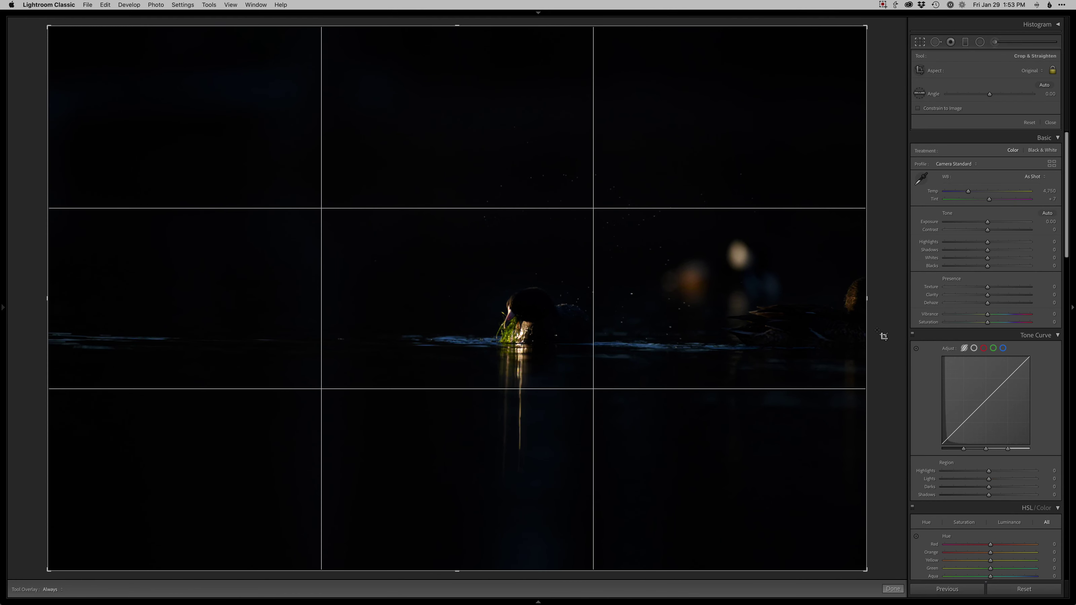
key(r)
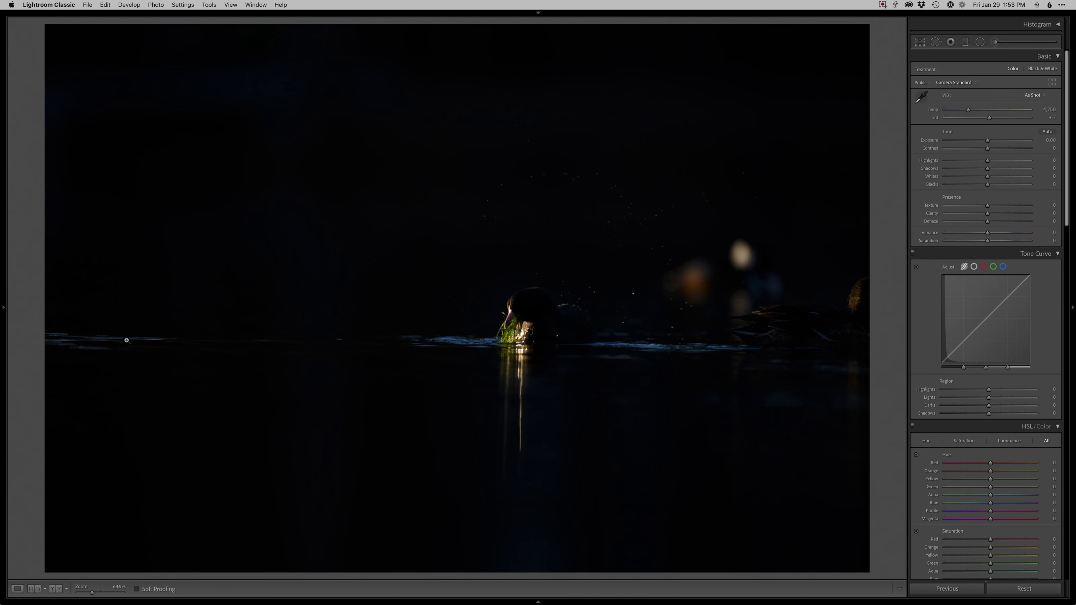
drag(987, 140, 1005, 140)
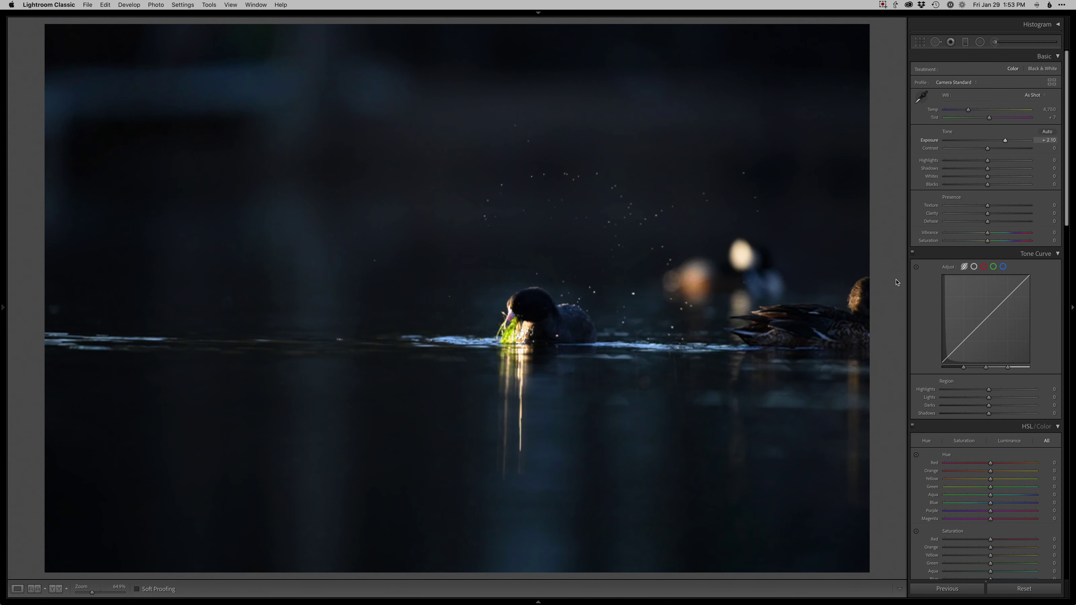
key(r)
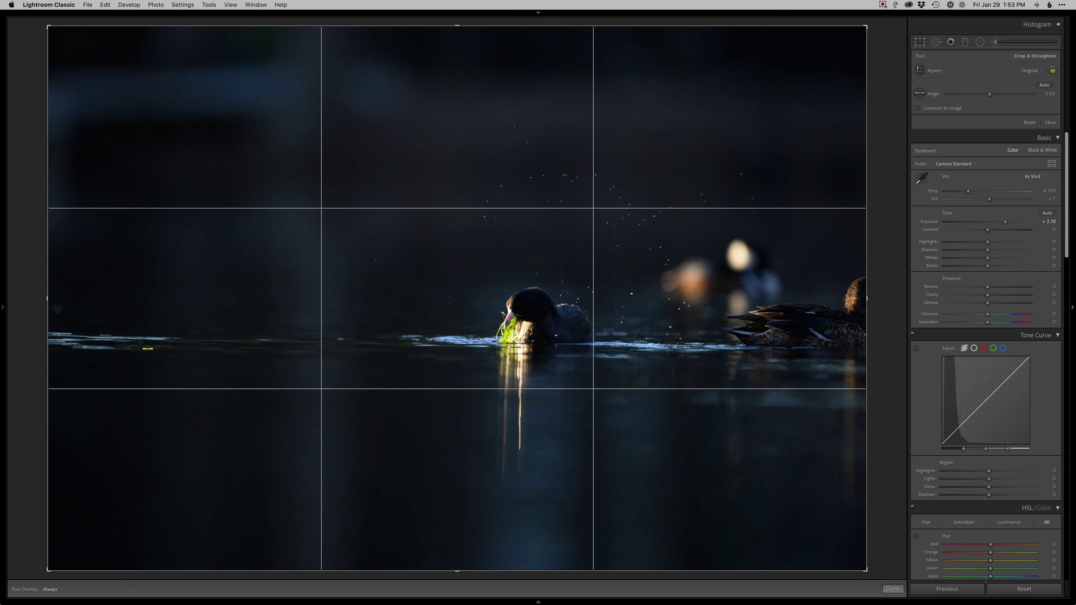
drag(120, 338, 902, 348)
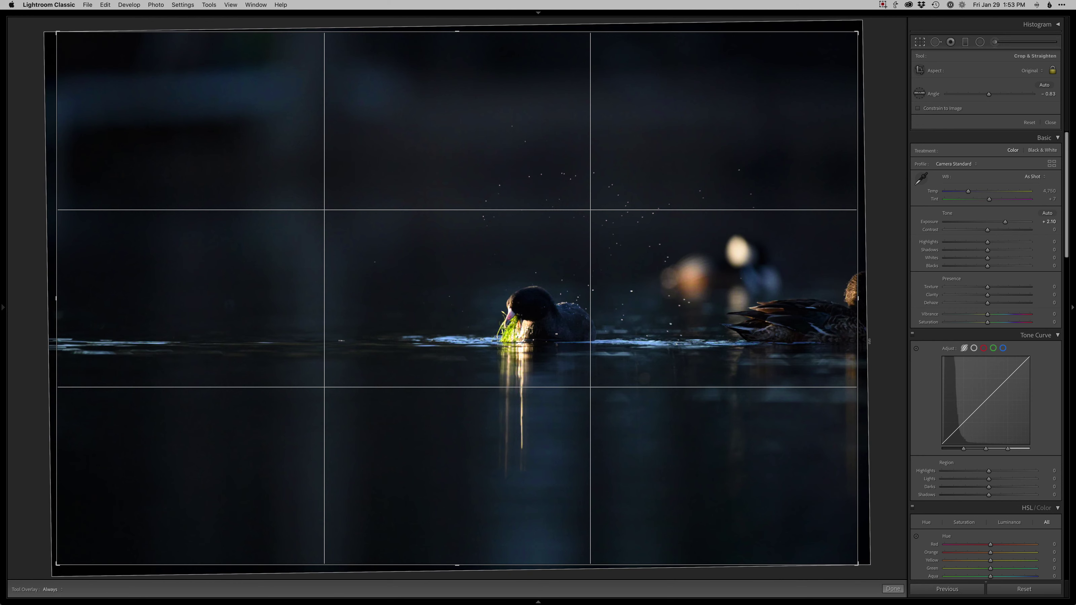
key(Return)
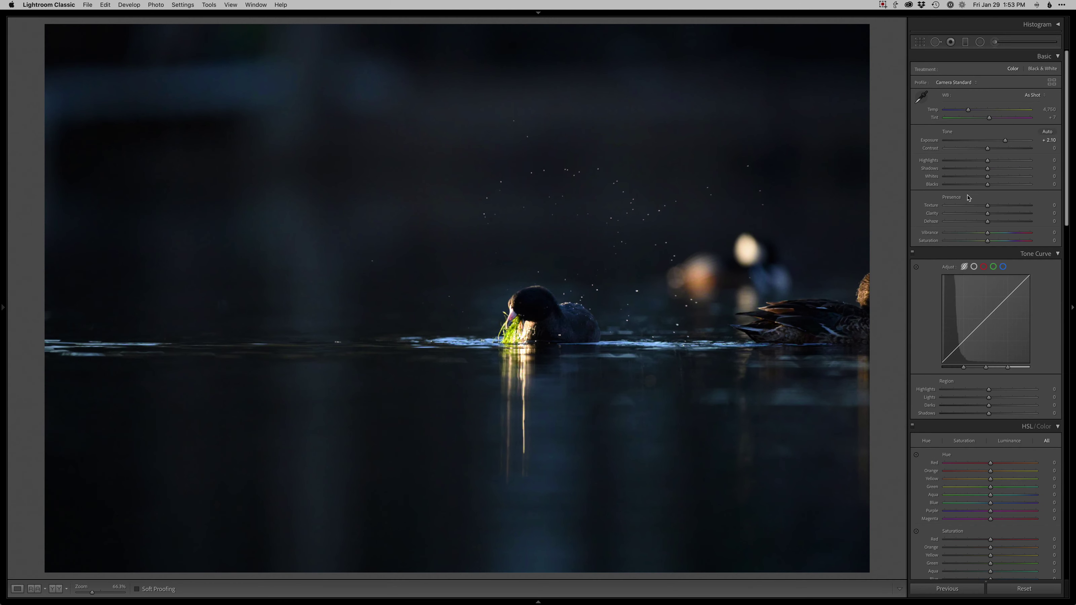
Step: Reset Exposure to its default and crop the photo tighter, placing the coot near the lower-right rule-of-thirds intersection
double_click(932, 141)
key(r)
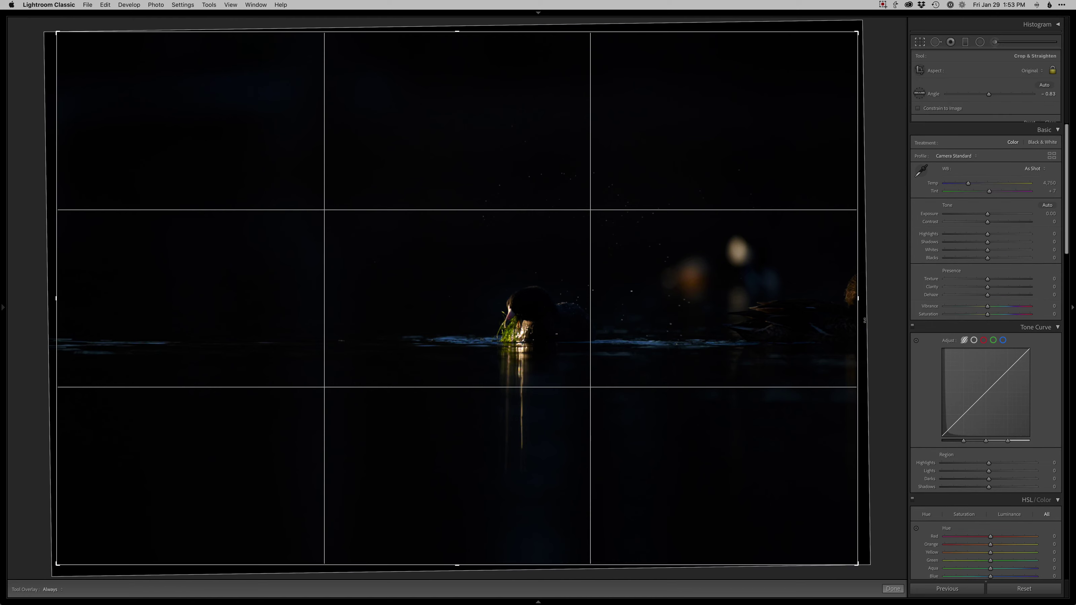
drag(857, 322, 791, 323)
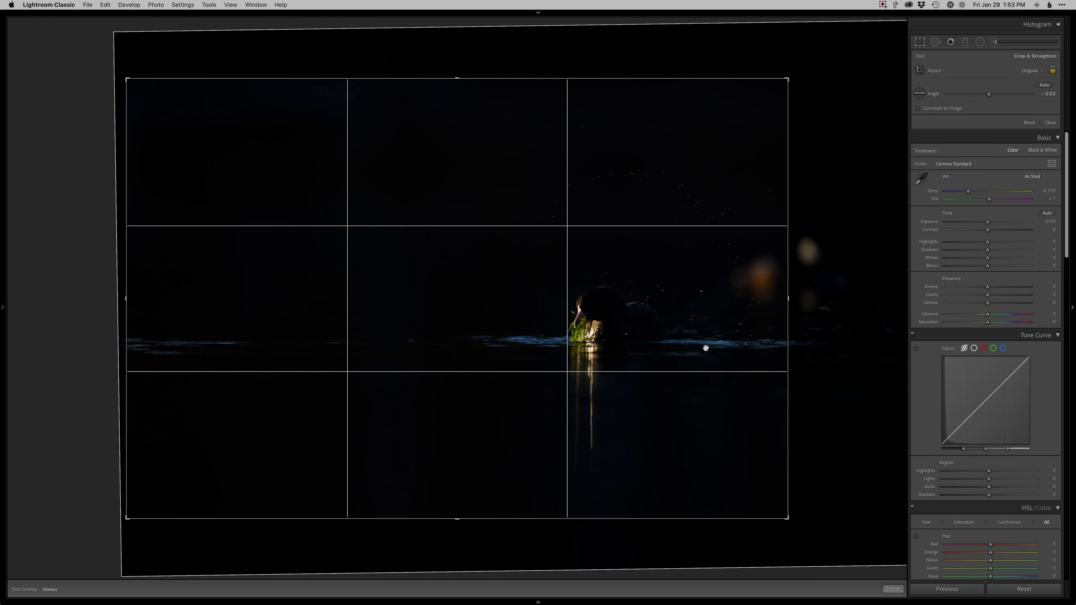
drag(707, 351, 730, 383)
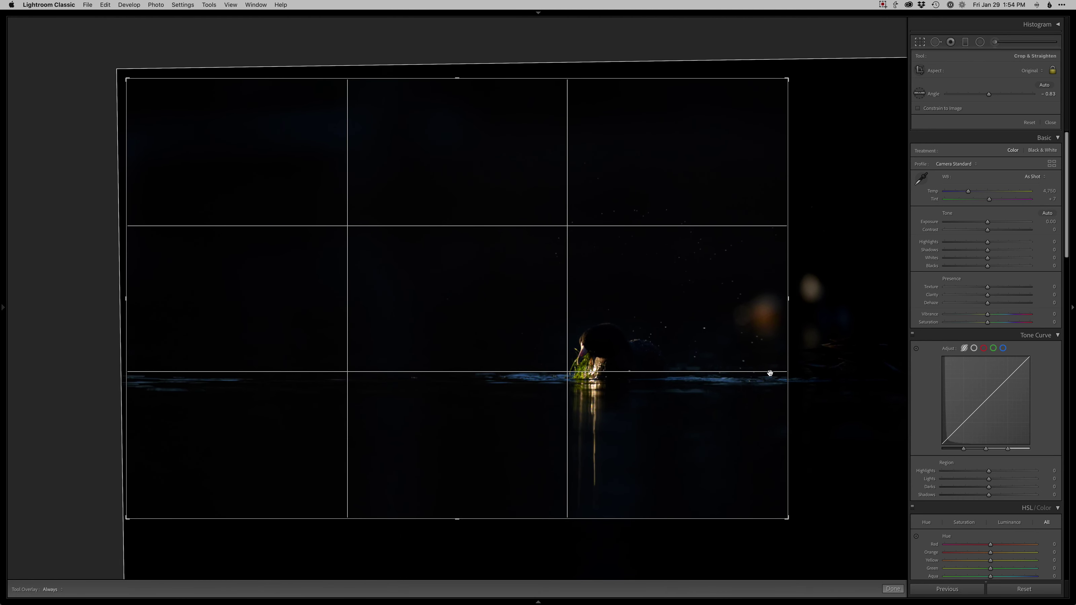
key(Return)
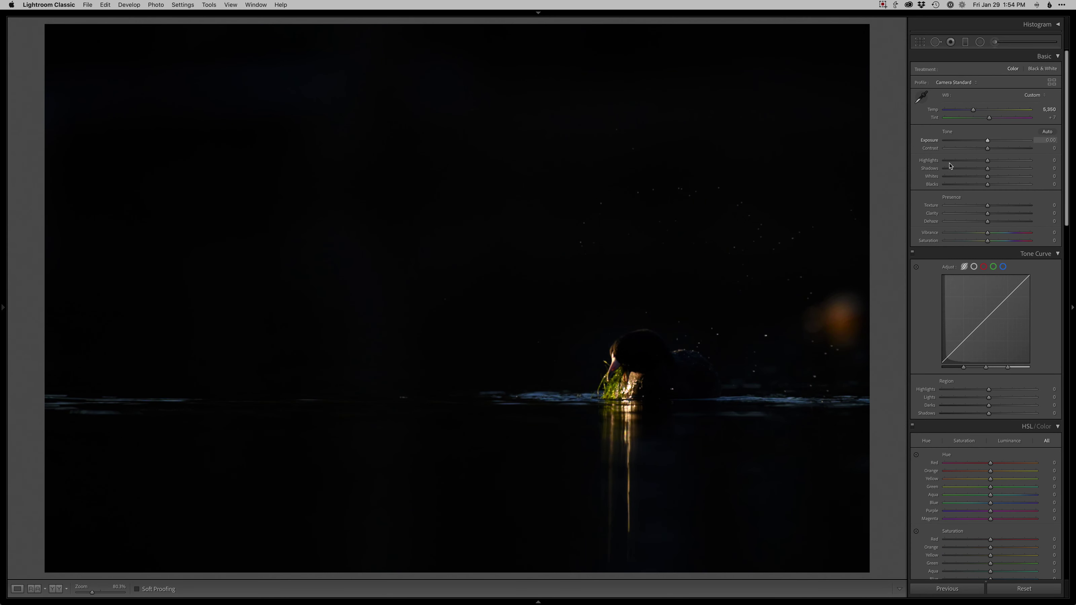
Step: Set Exposure to +0.40, Shadows to +30 and Blacks to -30
key(Escape)
key(minus)
key(minus)
key(equal)
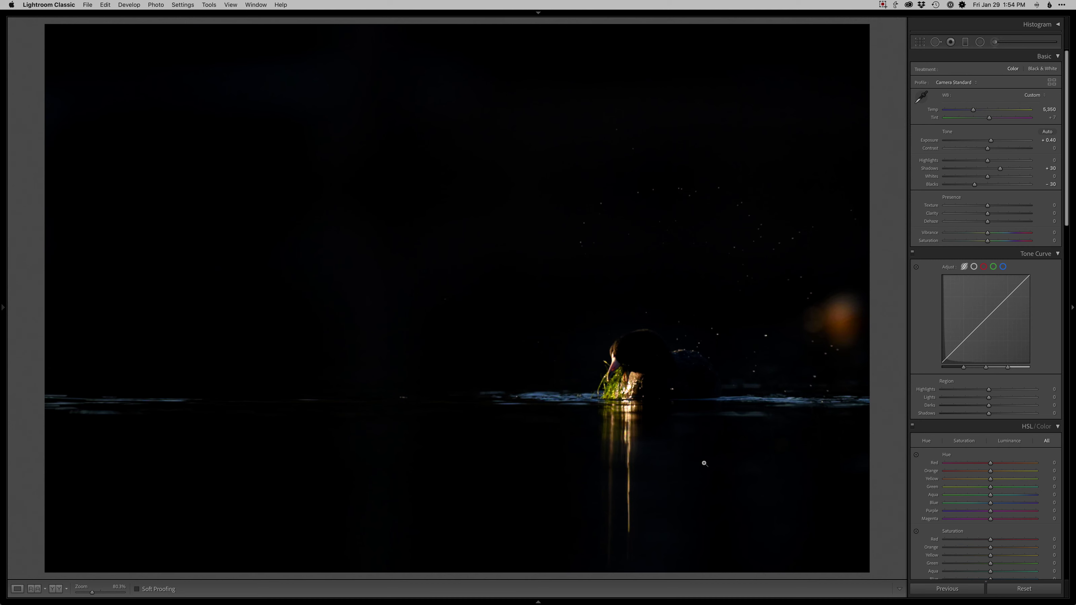
Step: Open the photo in Photoshop for editing and switch to the Single Monitor workspace
key(super+e)
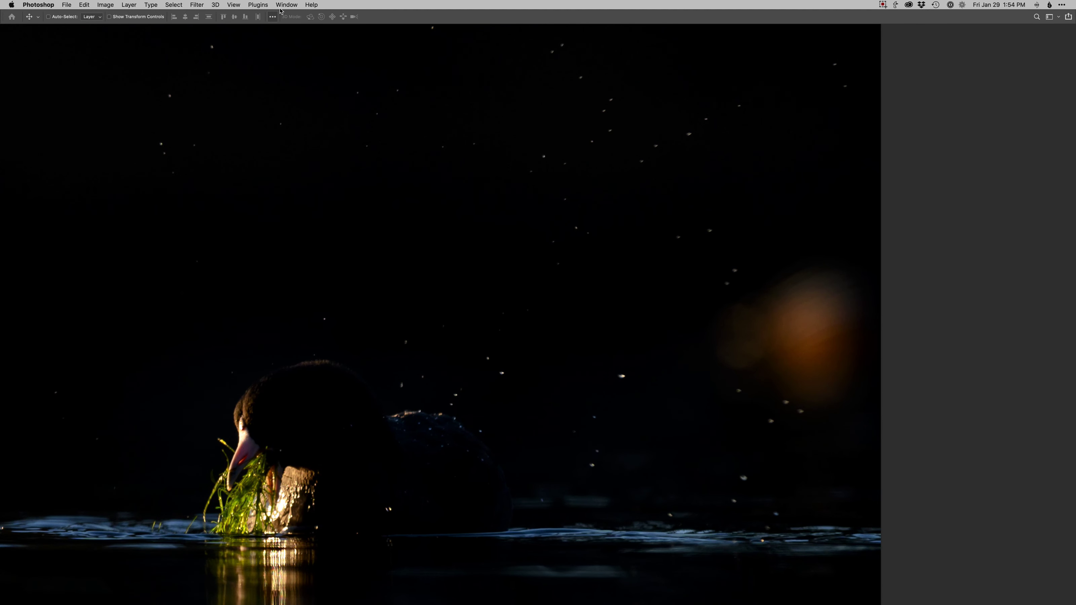
click(281, 5)
mouse_move(296, 24)
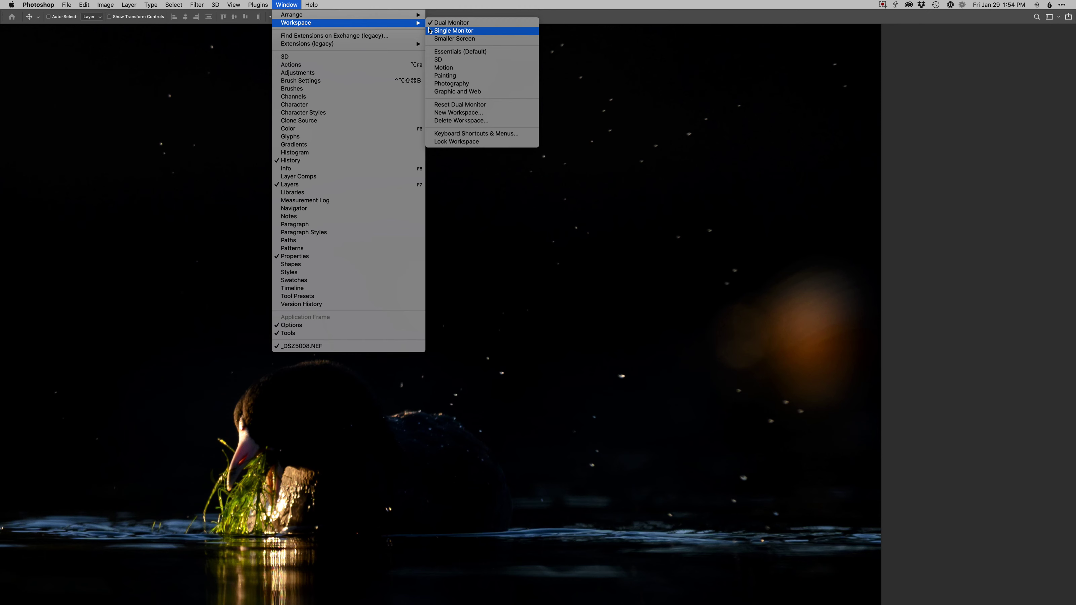
click(429, 31)
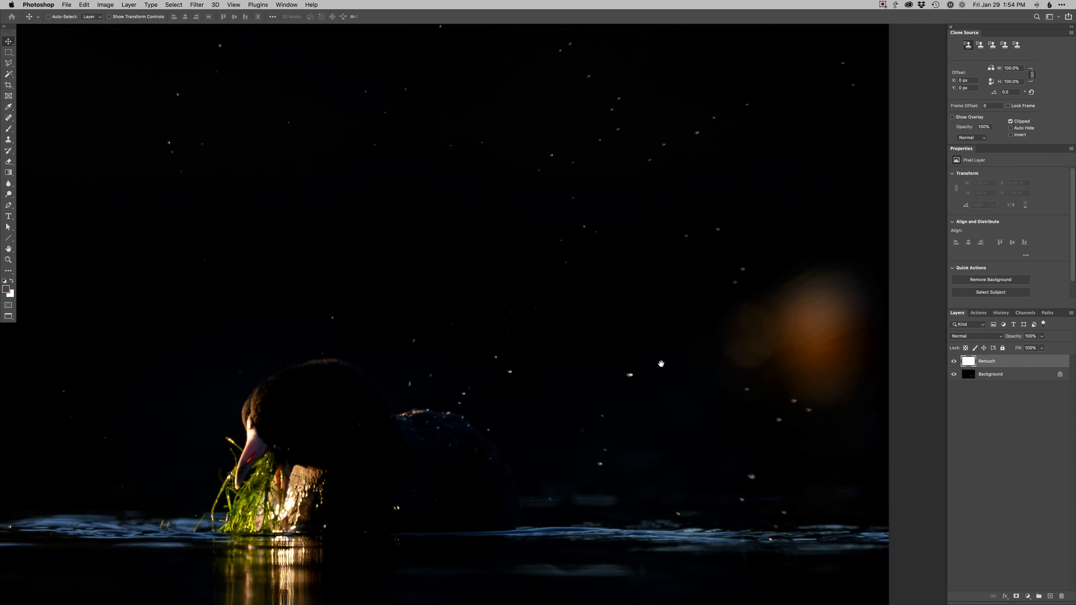
Step: Clone dark background over the blurred orange bird at the photo's right edge on the Retouch layer with the Clone Stamp
key(s)
alt+click(685, 320)
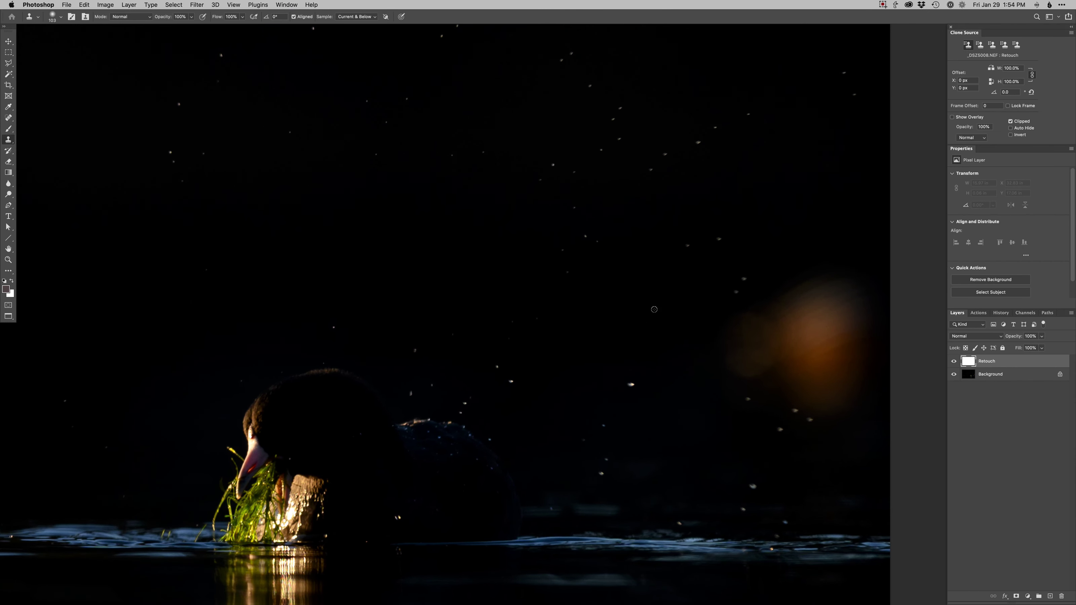
mouse_move(733, 356)
mouse_down()
mouse_move(756, 347)
mouse_move(768, 322)
mouse_move(751, 352)
mouse_up()
drag(680, 358, 646, 377)
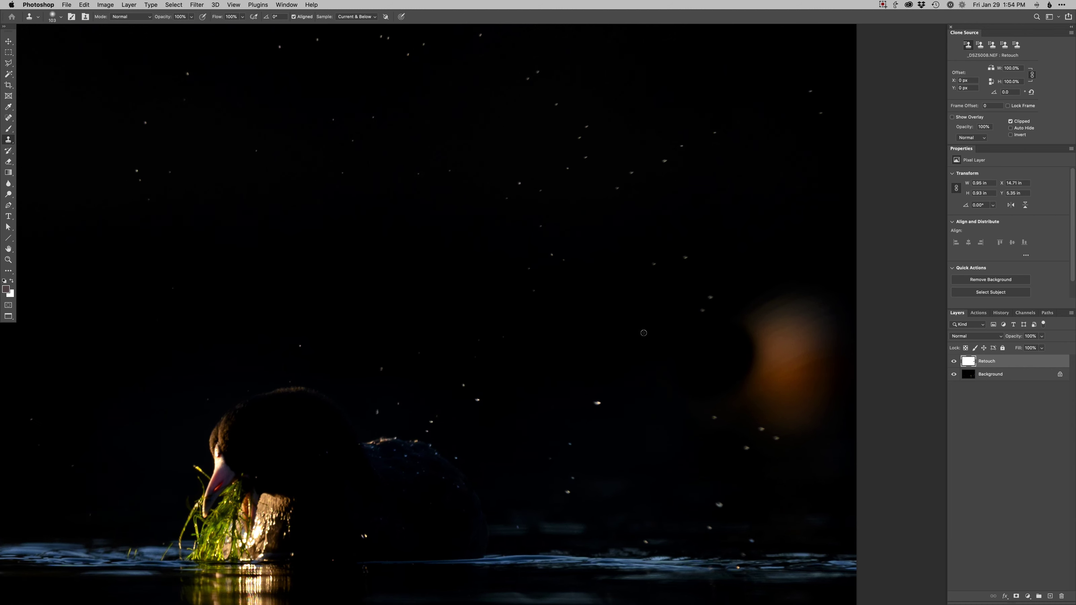
mouse_move(643, 333)
mouse_down()
mouse_move(695, 385)
mouse_move(718, 392)
mouse_move(732, 418)
mouse_move(757, 319)
mouse_move(735, 322)
mouse_up()
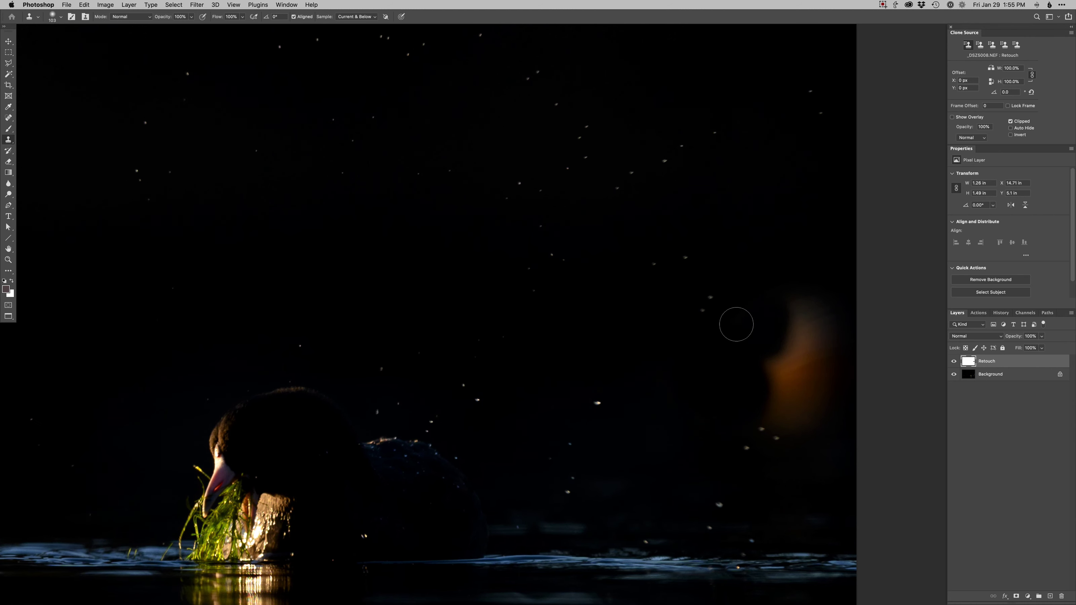
alt+click(768, 244)
mouse_move(801, 342)
mouse_down()
mouse_move(800, 282)
mouse_move(805, 357)
mouse_move(787, 347)
mouse_move(792, 408)
mouse_move(783, 416)
mouse_move(803, 419)
mouse_move(835, 304)
mouse_move(847, 335)
mouse_up()
alt+click(761, 255)
alt+click(767, 282)
scroll(782, 375, down, 2)
mouse_move(798, 376)
mouse_down()
mouse_move(832, 378)
mouse_move(748, 378)
mouse_move(795, 356)
mouse_move(814, 360)
mouse_move(816, 344)
mouse_up()
alt+click(740, 177)
Step: Add a layer mask to the Retouch layer and try painting on it with a hard round brush near the cloned area
super+click(789, 371)
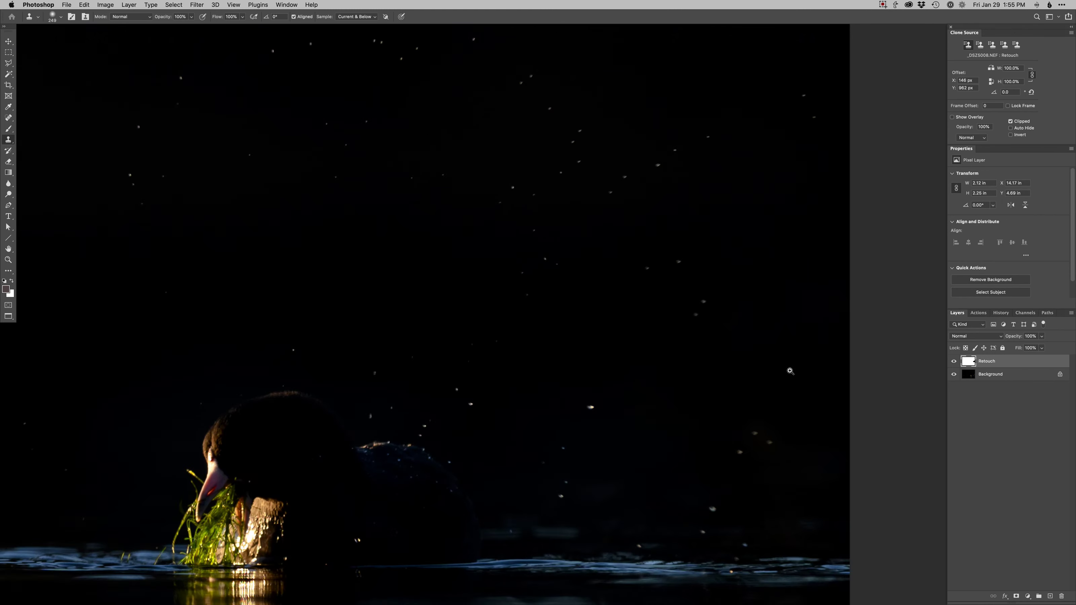
super+click(790, 372)
key(super+shift+m)
key(b)
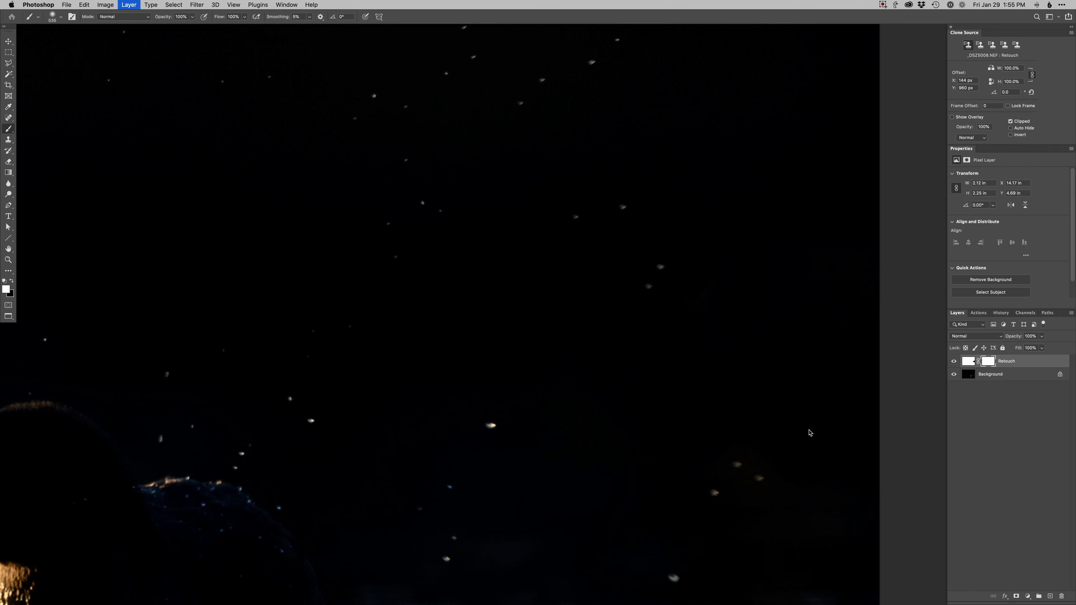
right_click(810, 433)
click(824, 461)
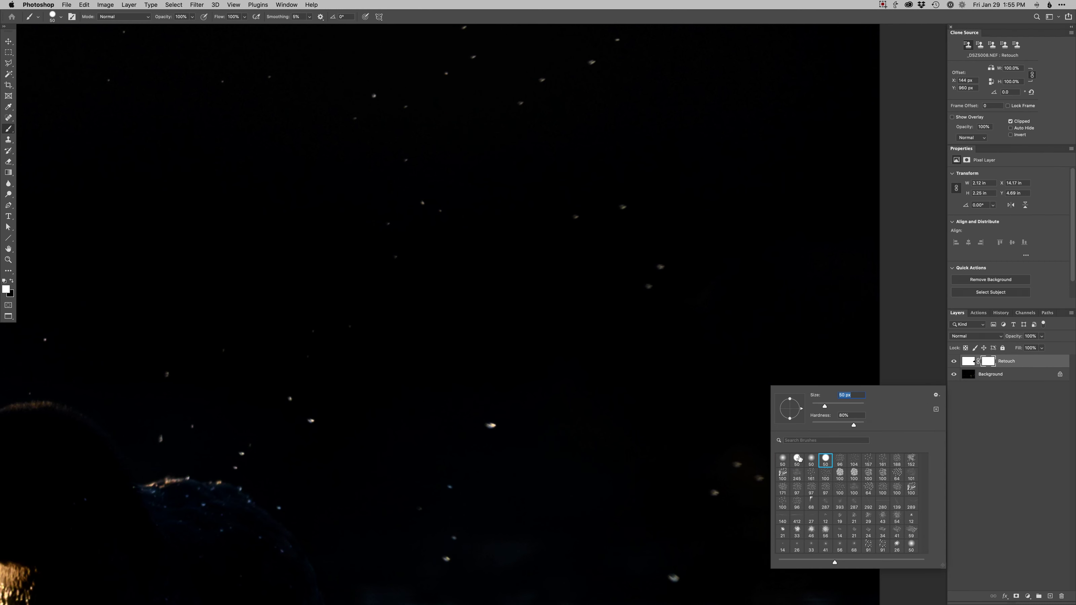
drag(753, 431, 761, 431)
click(990, 361)
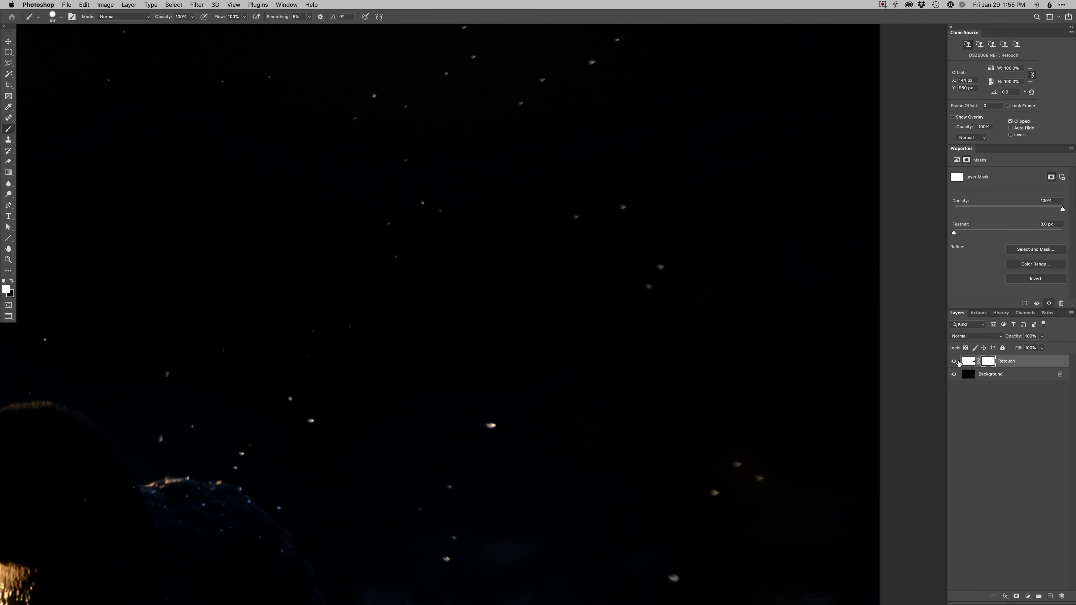
mouse_move(664, 459)
mouse_down()
mouse_move(641, 457)
mouse_move(665, 454)
mouse_move(664, 441)
mouse_up()
key(x)
click(670, 444)
key(x)
Step: Try painting over the water streaks at the photo's left edge, and undo back to the unmasked Retouch layer
key(super+0)
scroll(637, 389, down, 5)
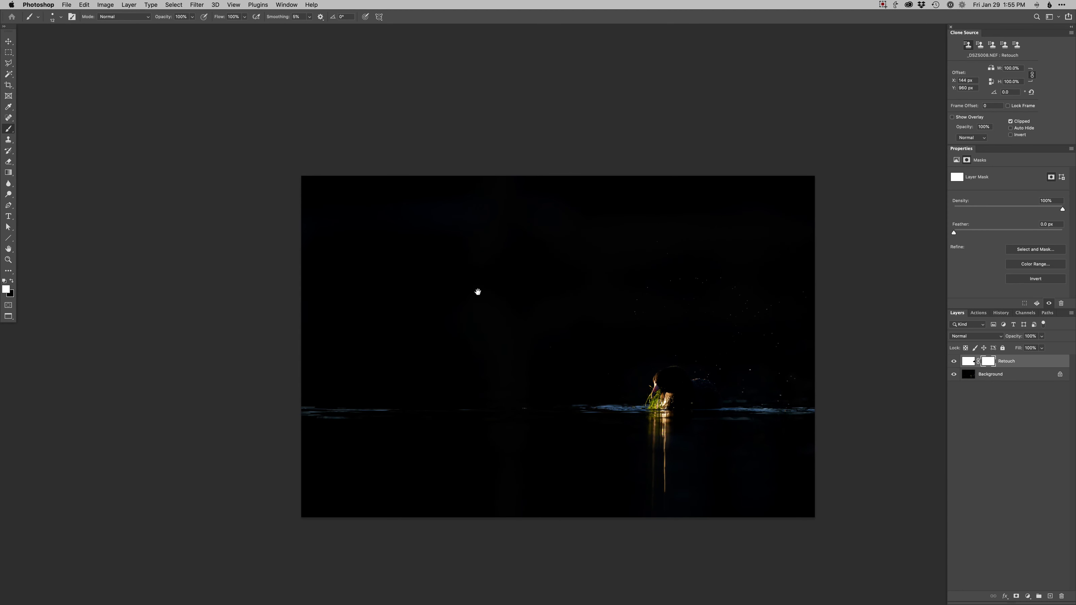
drag(528, 362, 550, 377)
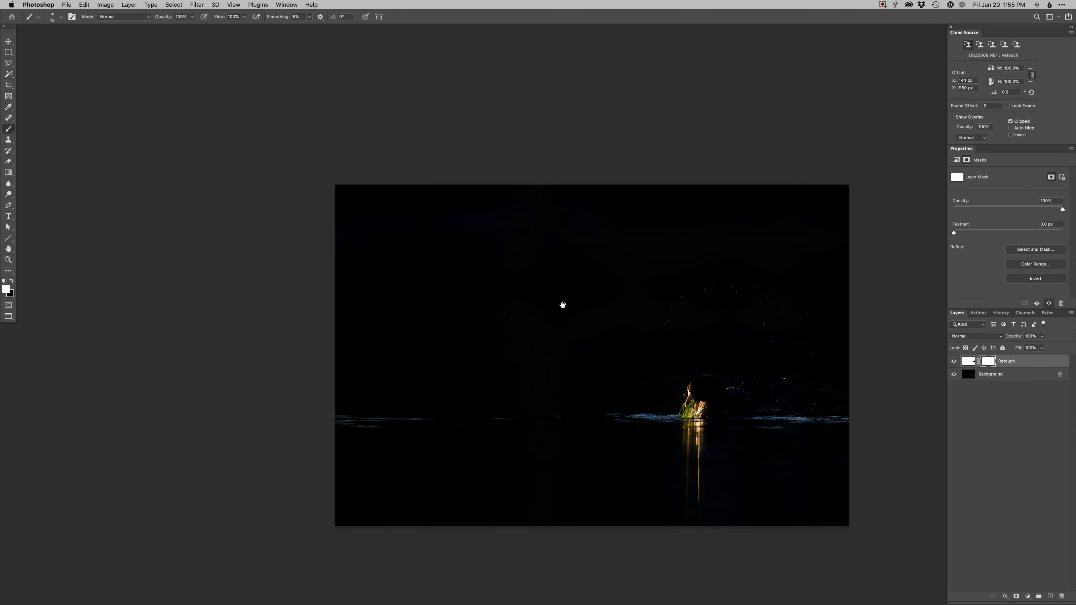
scroll(387, 432, up, 5)
drag(389, 432, 481, 417)
key(super+z)
Step: Clone dark water over the bright streaks along the waterline at the photo's left edge
key(s)
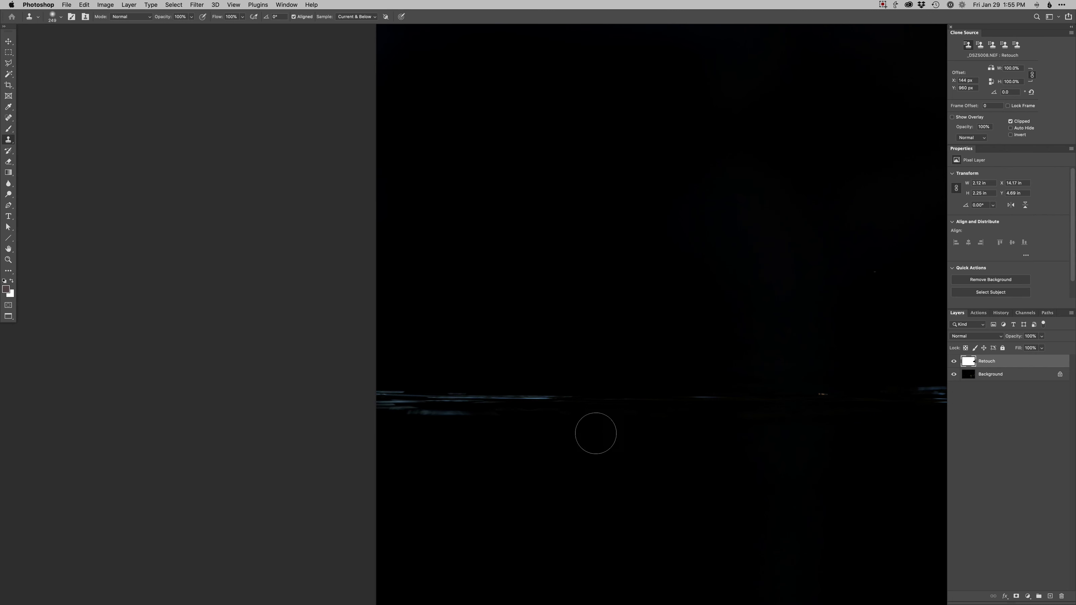
alt+click(578, 445)
mouse_move(552, 419)
mouse_down()
mouse_move(492, 425)
mouse_move(586, 384)
mouse_move(434, 363)
mouse_move(291, 380)
mouse_move(542, 351)
mouse_move(369, 404)
mouse_move(417, 435)
mouse_move(467, 437)
mouse_up()
scroll(488, 445, down, 5)
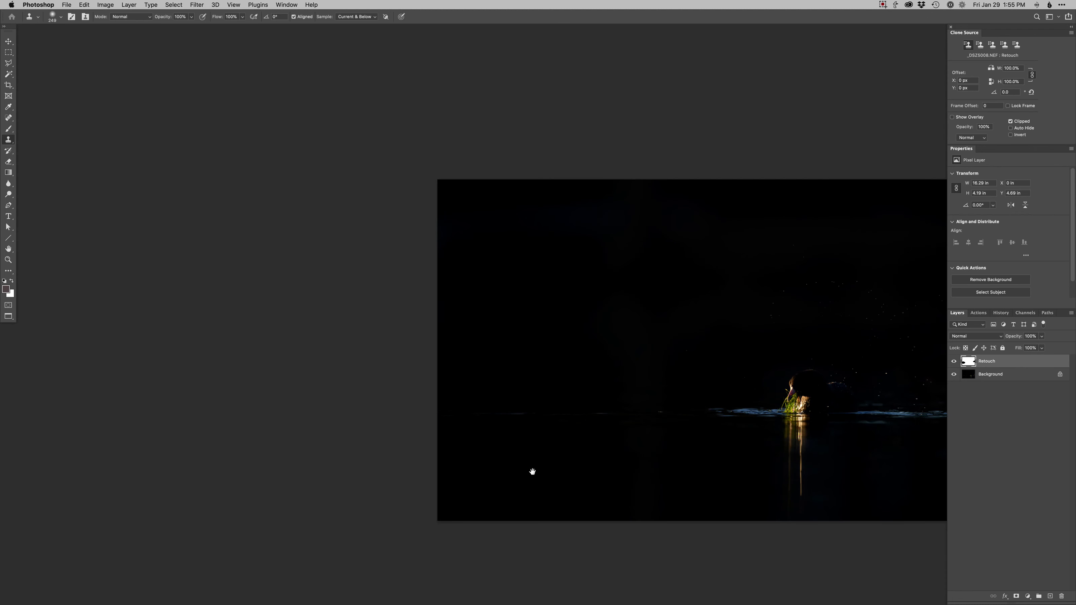
drag(531, 471, 448, 464)
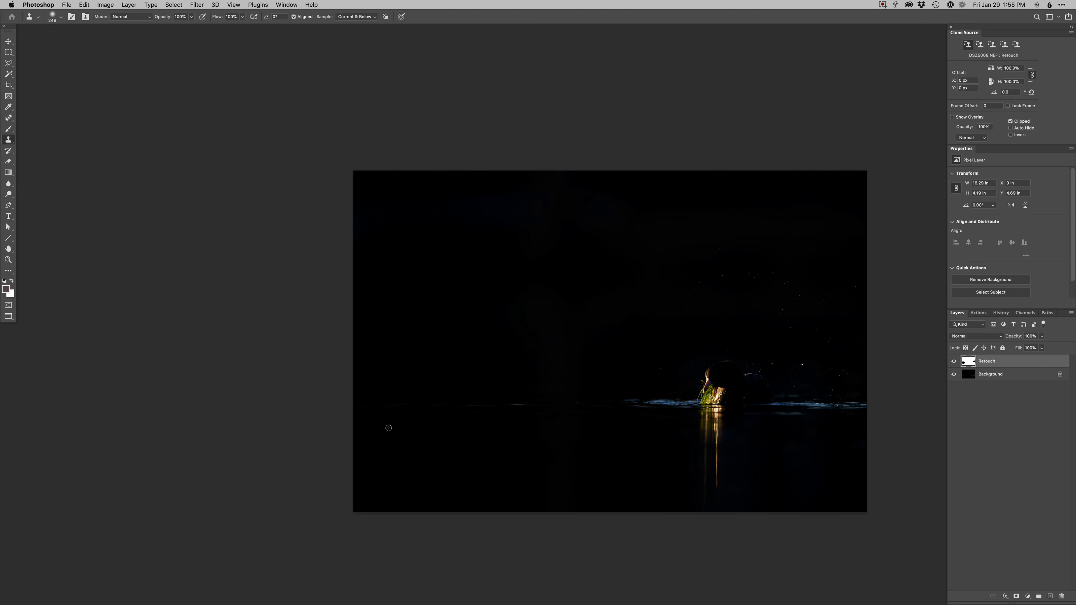
click(367, 411)
Step: Add a Curves adjustment layer and raise its black point slightly to darken the background
key(super+m)
key(Return)
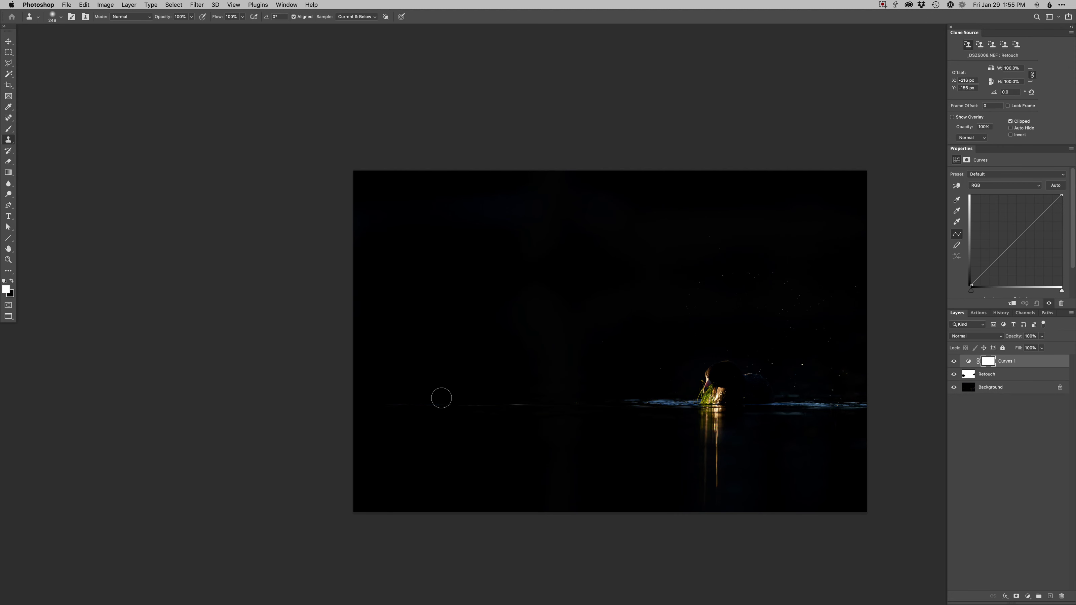
key(shift+Right)
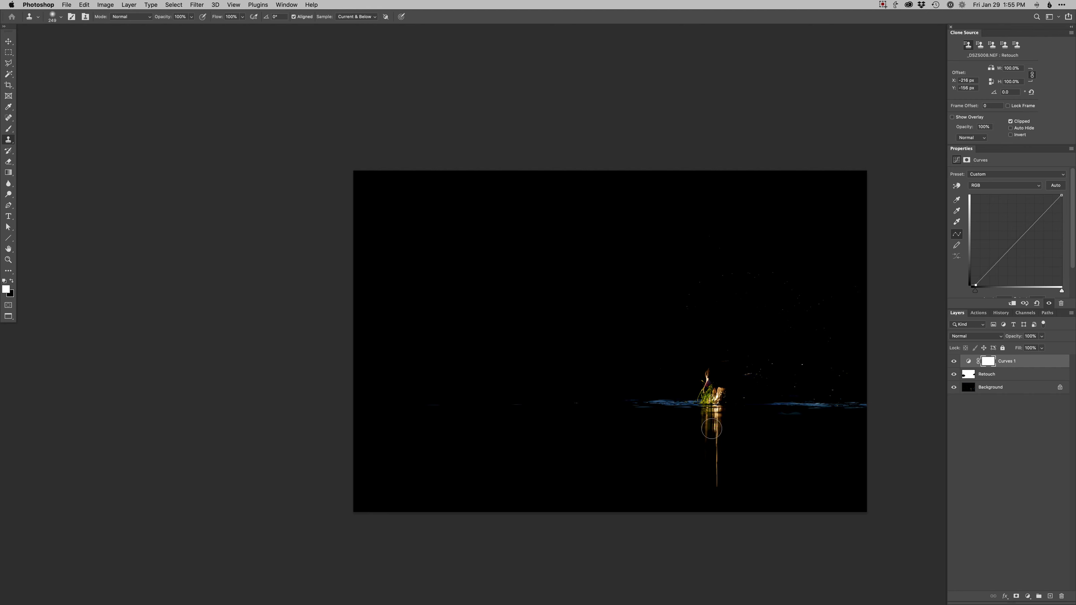
Step: Switch to Lightroom Classic to compare with the unretouched photo, and return to Photoshop
key(super+Tab)
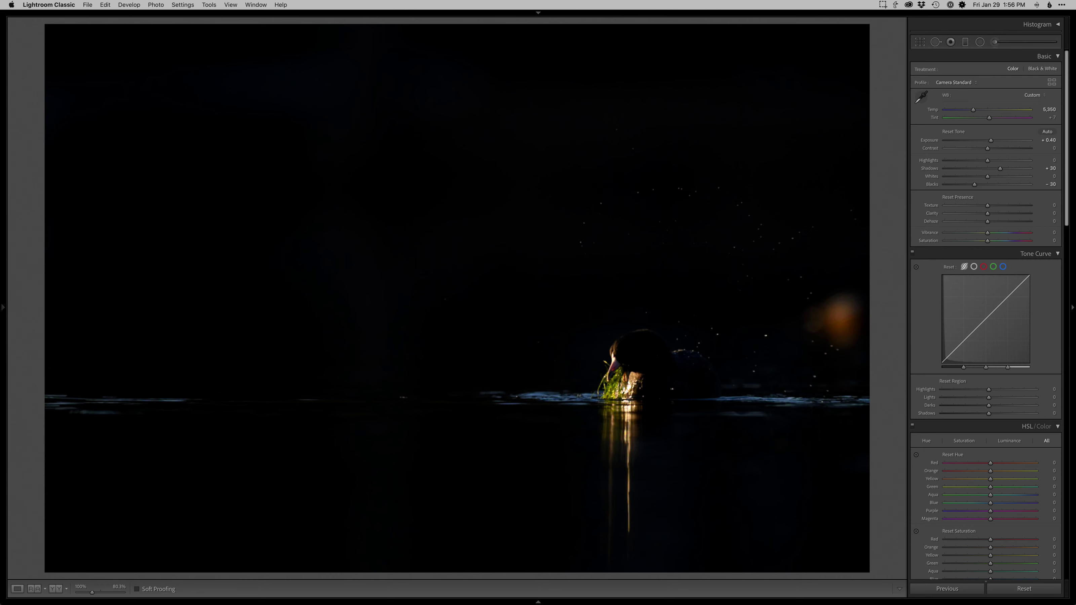
key(super+Tab)
click(280, 303)
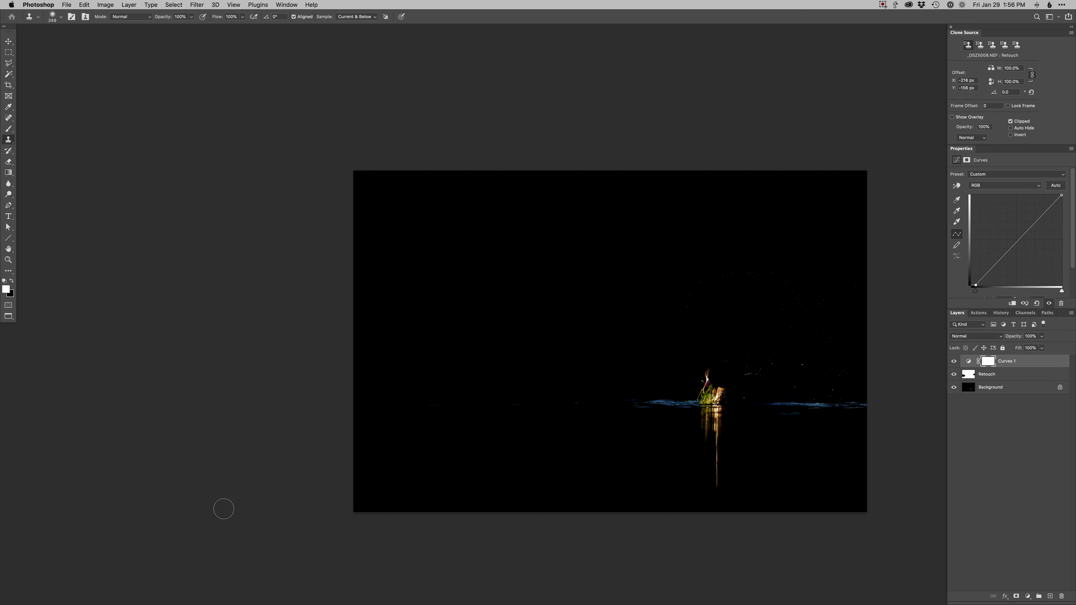
Step: Mask the Curves 1 darkening off the bird, stump and lit waterline using a soft round brush
drag(616, 469, 546, 428)
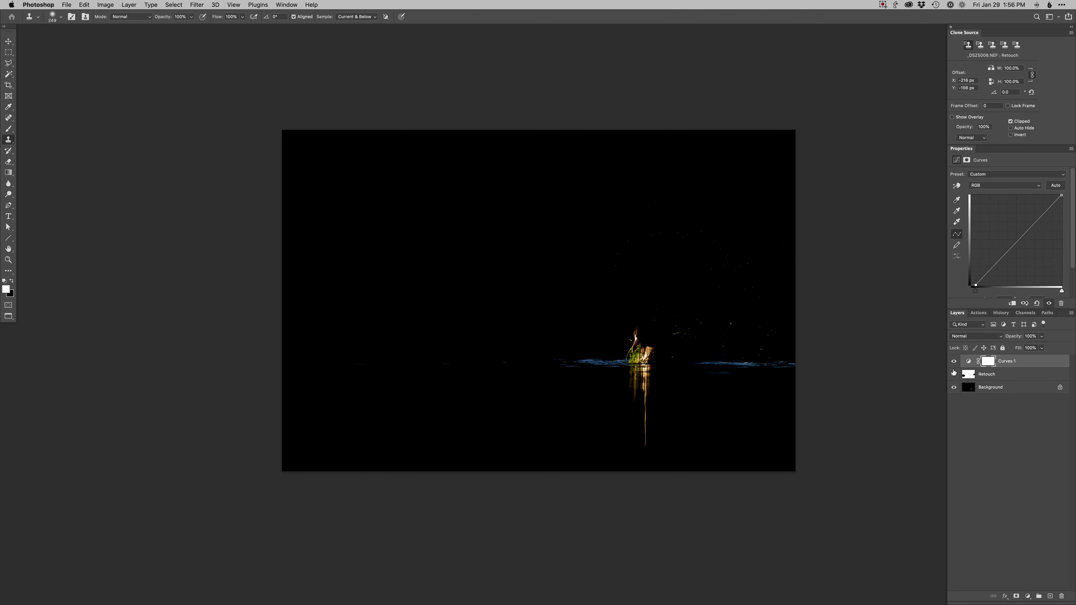
click(987, 363)
key(b)
right_click(676, 358)
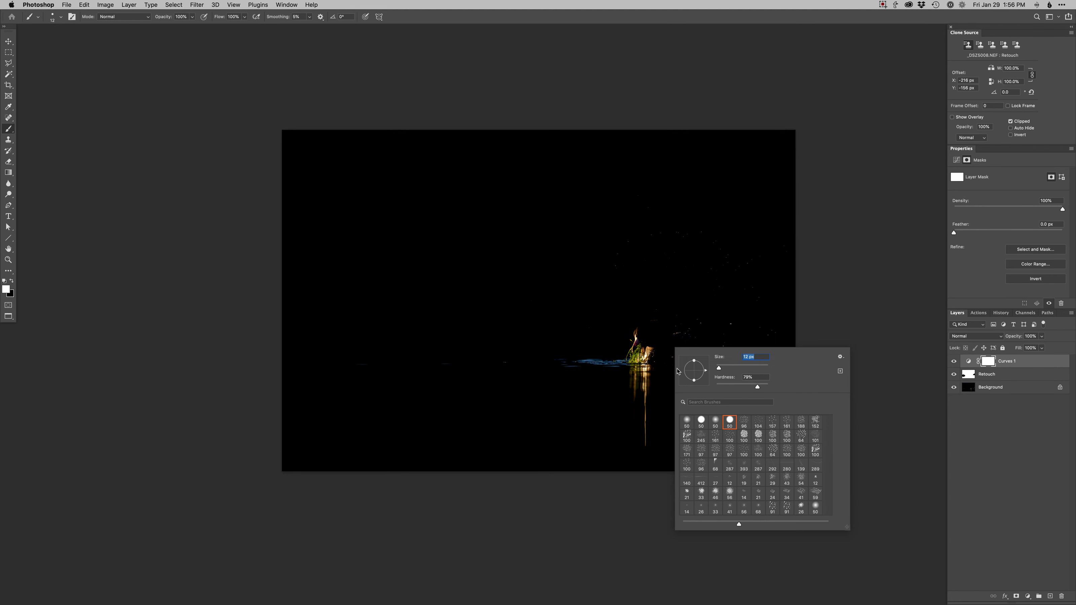
double_click(686, 421)
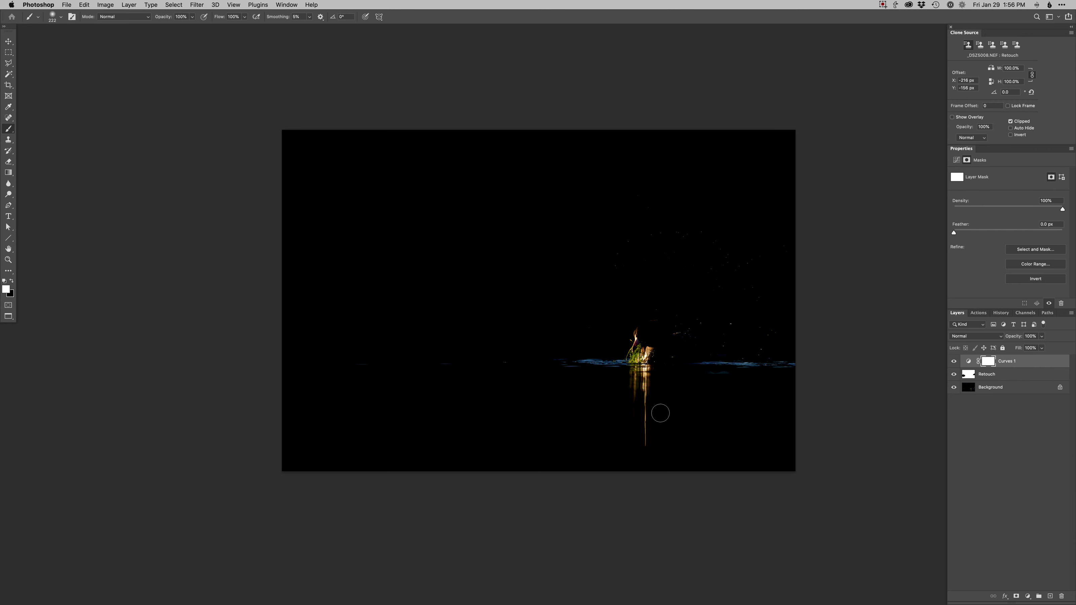
key(super+i)
mouse_move(711, 428)
ctrl+alt+mouse_down()
mouse_move(742, 432)
mouse_move(720, 440)
mouse_move(709, 422)
mouse_move(669, 473)
mouse_move(585, 429)
mouse_move(509, 415)
mouse_move(443, 446)
mouse_move(540, 316)
mouse_move(661, 288)
mouse_move(543, 260)
mouse_move(725, 172)
mouse_move(758, 189)
mouse_move(735, 199)
mouse_move(798, 214)
mouse_move(800, 312)
mouse_move(688, 292)
mouse_move(672, 187)
mouse_move(503, 266)
mouse_move(543, 264)
mouse_move(562, 170)
mouse_move(418, 246)
mouse_move(510, 135)
mouse_move(665, 478)
ctrl+alt+mouse_up()
key(x)
key(x)
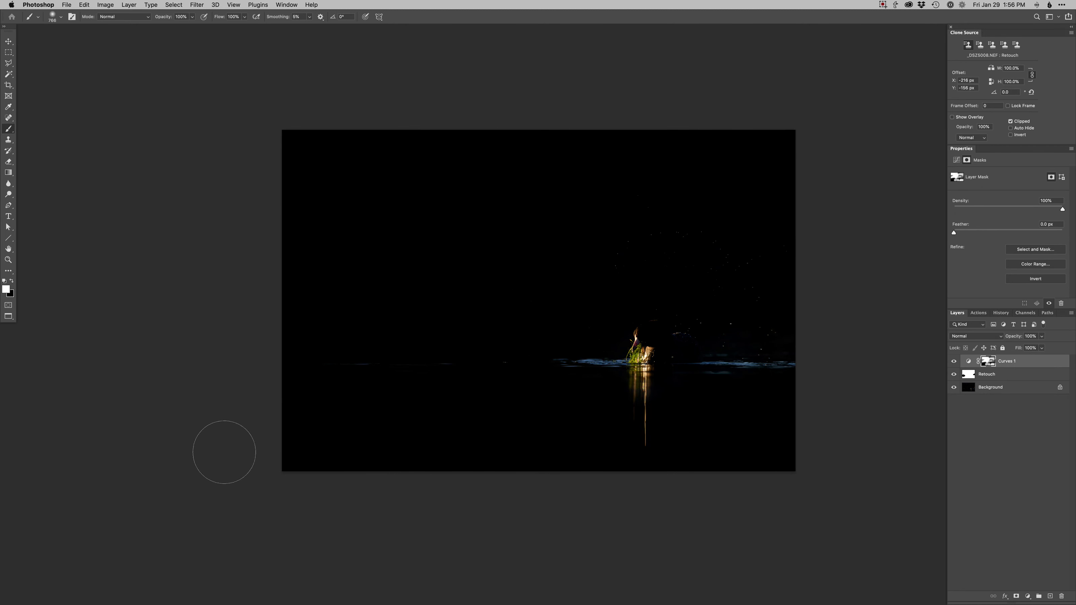
Step: Add a second Curves adjustment layer, pull its white point inward to brighten highlights, and raise its black point slightly
super+click(685, 348)
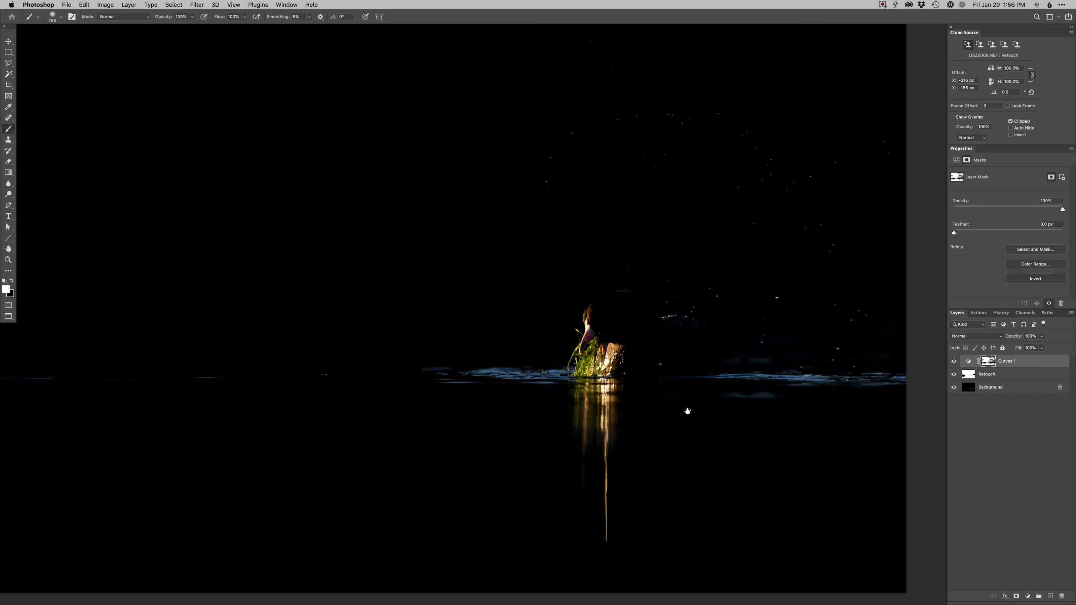
drag(617, 373, 644, 536)
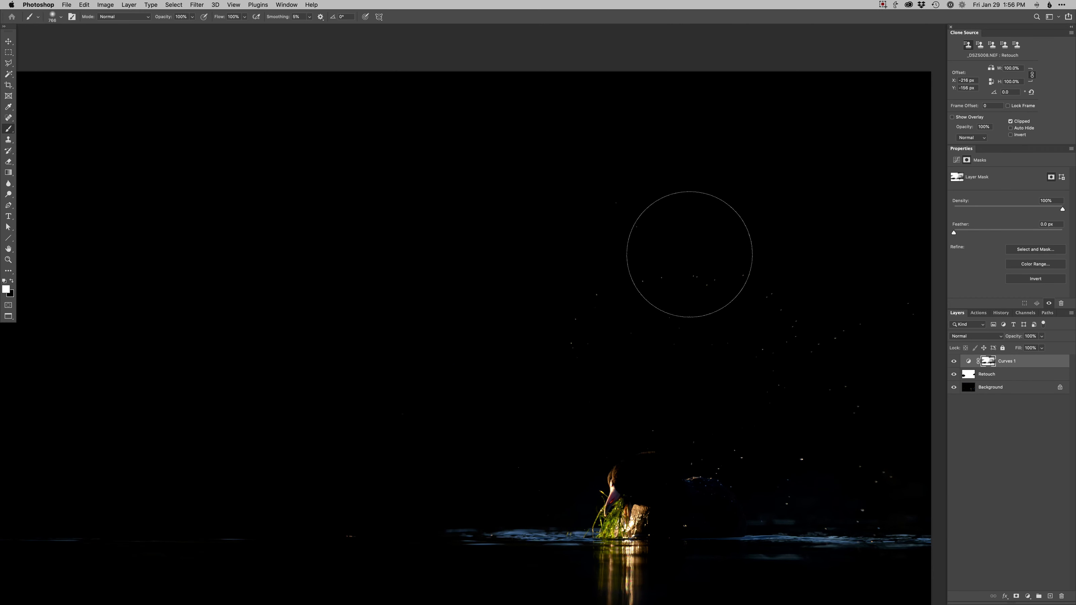
key(ctrl+super+m)
key(Return)
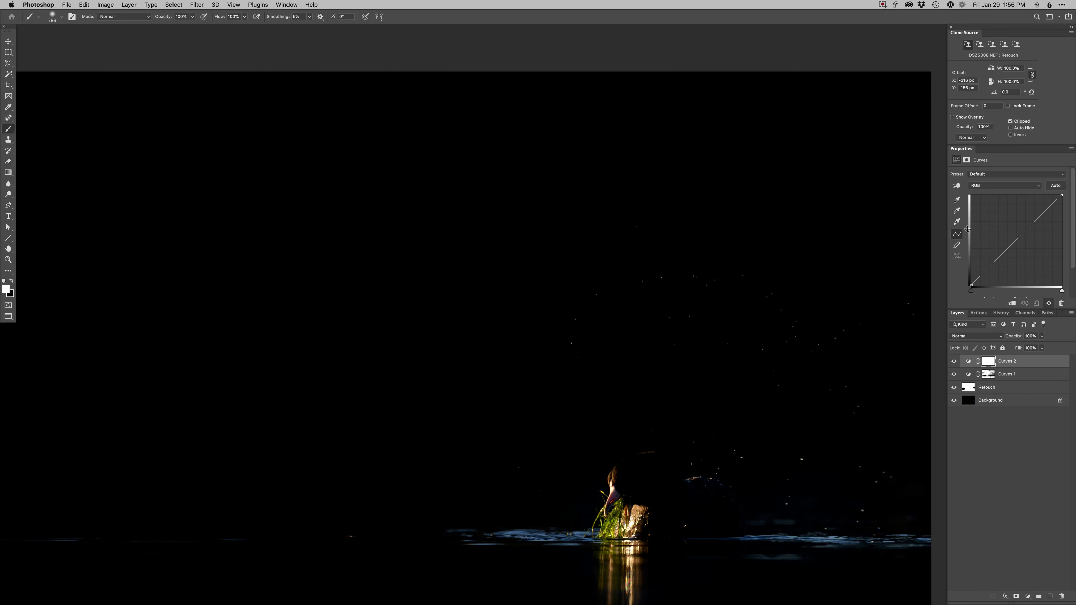
key(shift+Left)
key(shift+Left)
key(shift+Left)
key(shift+Left)
key(shift+Left)
key(shift+Left)
key(shift+Left)
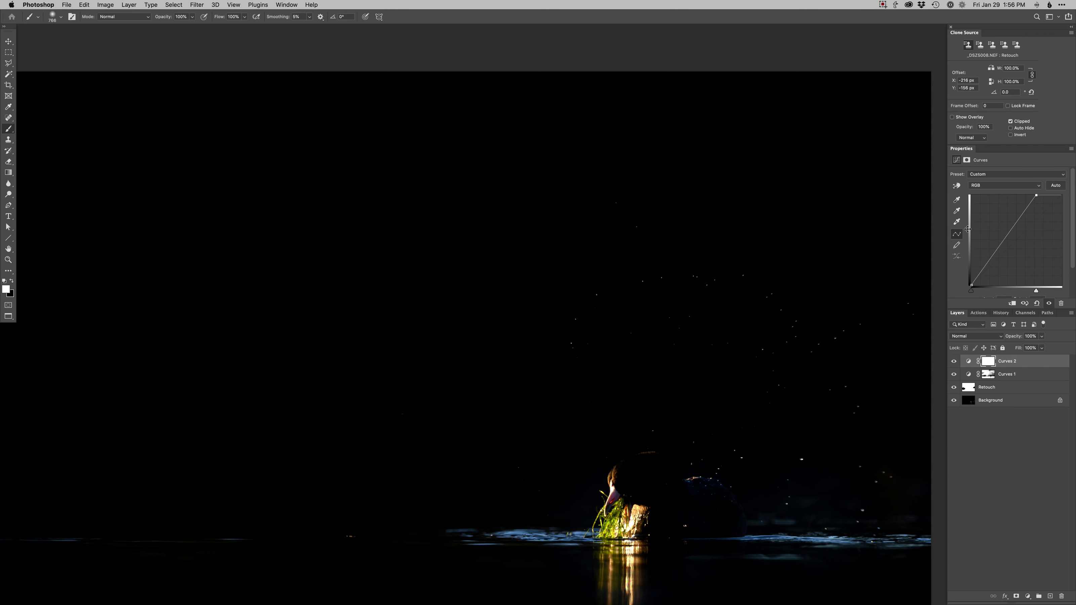
key(shift+Left)
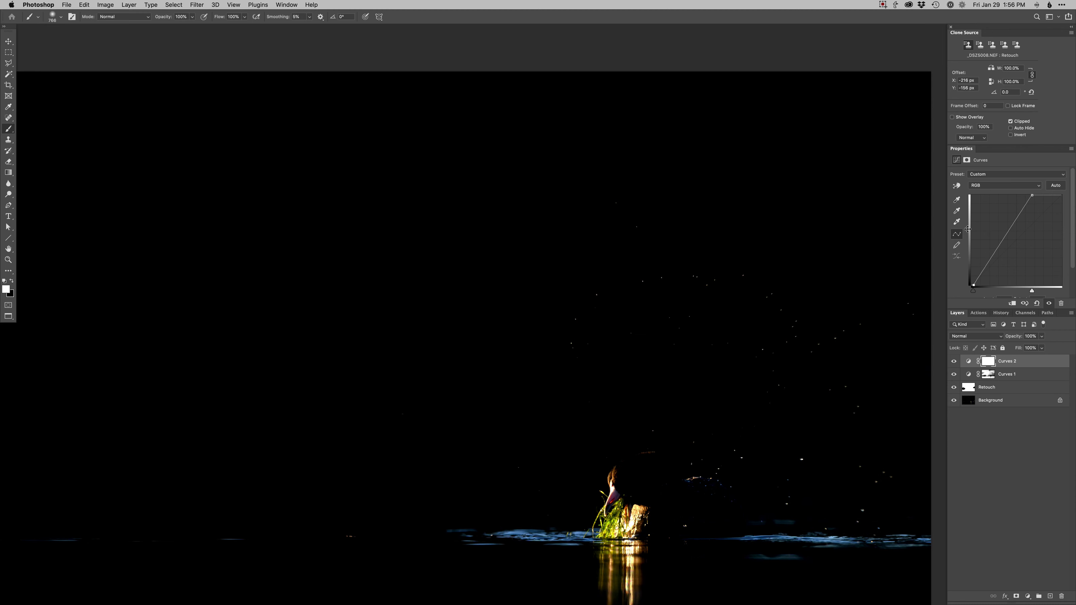
Step: Invert the Curves 2 mask and paint the contrast boost back over the water droplets and the bird's back
key(super+i)
drag(719, 285, 601, 298)
mouse_move(752, 399)
mouse_down()
mouse_move(759, 464)
mouse_move(698, 483)
mouse_move(644, 483)
mouse_move(622, 509)
mouse_up()
Step: Add a Dodge curves layer and brighten the highlights on the bird's back with a small soft round brush
key(F2)
drag(665, 389, 716, 256)
right_click(655, 337)
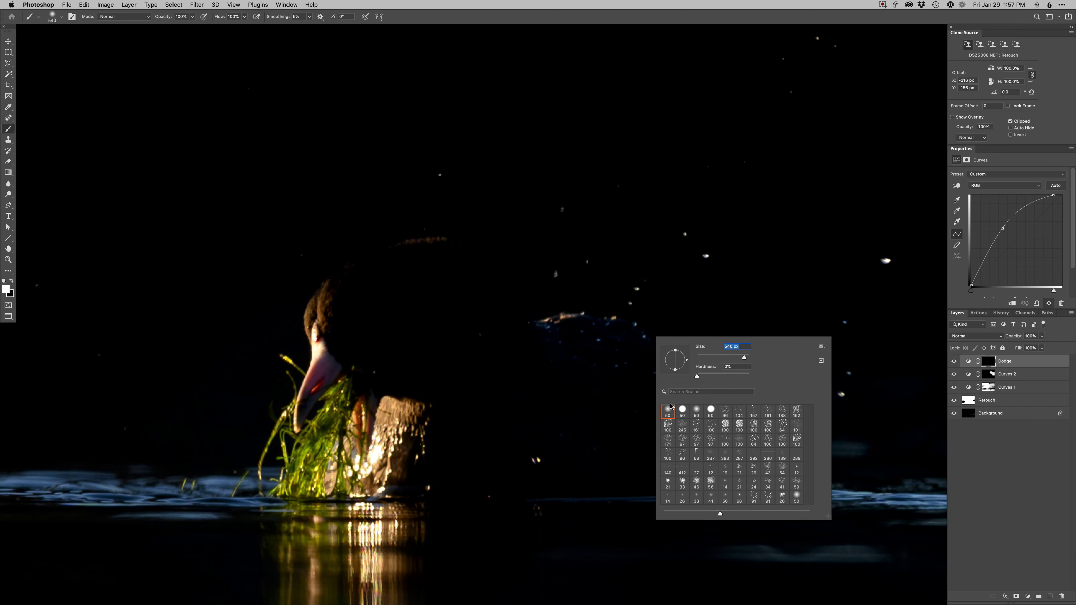
click(670, 408)
mouse_move(586, 338)
mouse_down()
mouse_move(559, 338)
mouse_move(540, 321)
mouse_up()
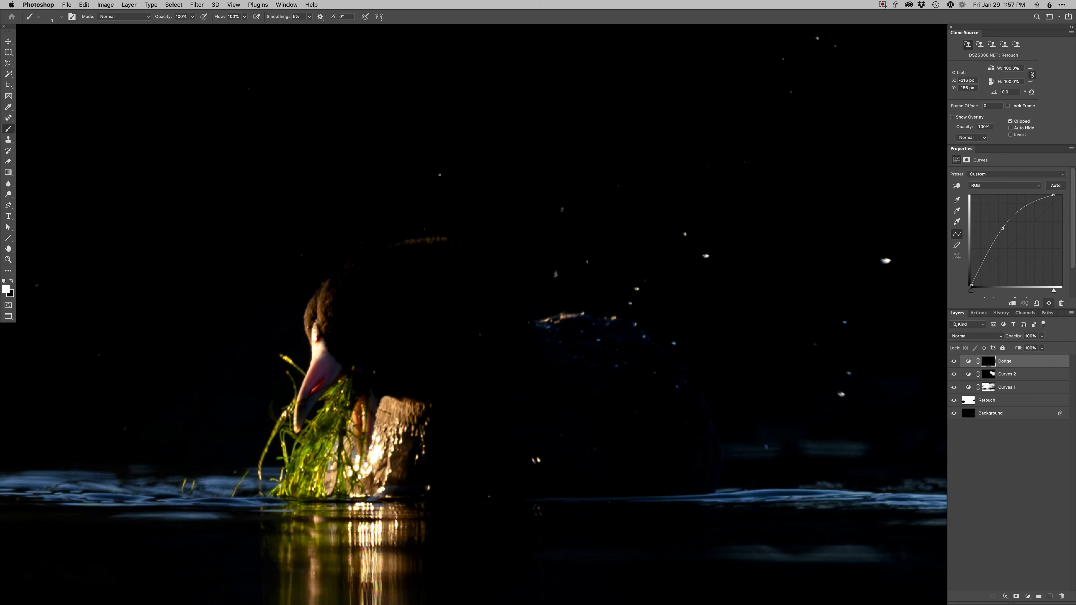
mouse_move(582, 315)
mouse_down()
mouse_move(613, 332)
mouse_move(602, 321)
mouse_up()
Step: Enlarge the brush and dodge the rim light along the bird's neck and head
key(x)
key(x)
key(bracketright)
key(bracketright)
key(bracketright)
mouse_move(435, 282)
mouse_down()
mouse_move(577, 273)
mouse_move(714, 290)
mouse_up()
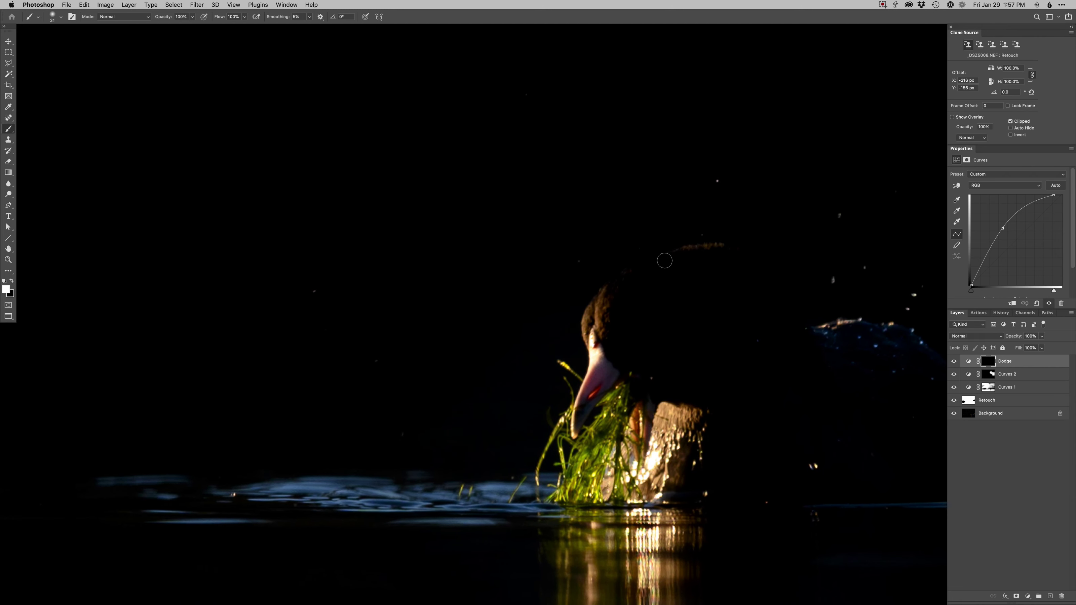
drag(663, 260, 649, 265)
drag(625, 281, 625, 281)
mouse_move(610, 340)
mouse_down()
mouse_move(623, 340)
mouse_move(608, 329)
mouse_move(589, 408)
mouse_move(619, 394)
mouse_move(589, 457)
mouse_move(559, 437)
mouse_move(615, 435)
mouse_move(575, 358)
mouse_up()
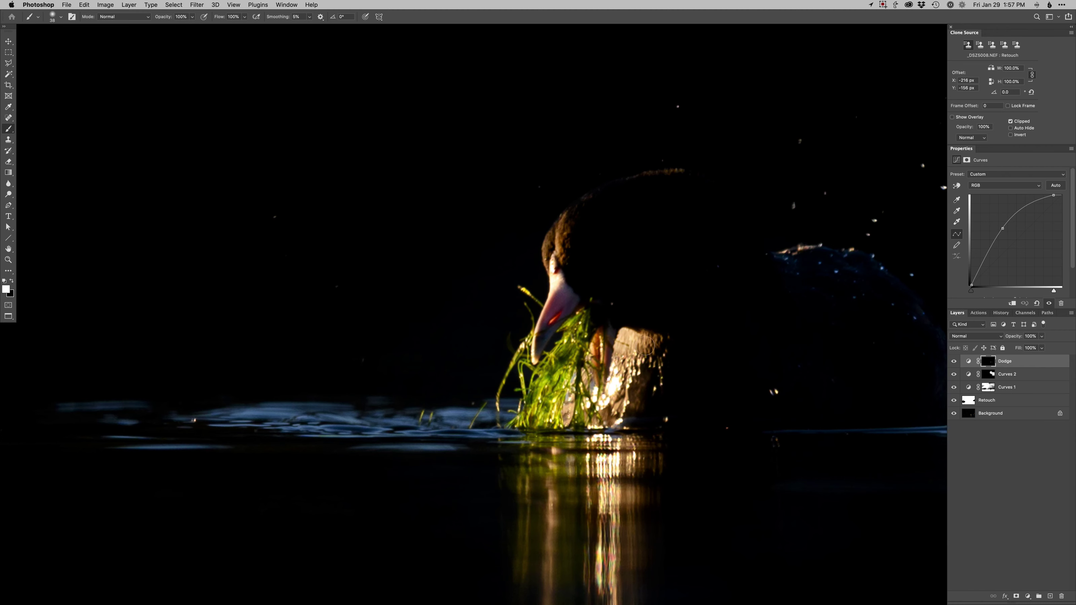
Step: Dodge the green weeds and the warm reflection in the water below the stump
drag(532, 411, 541, 411)
drag(577, 438, 552, 298)
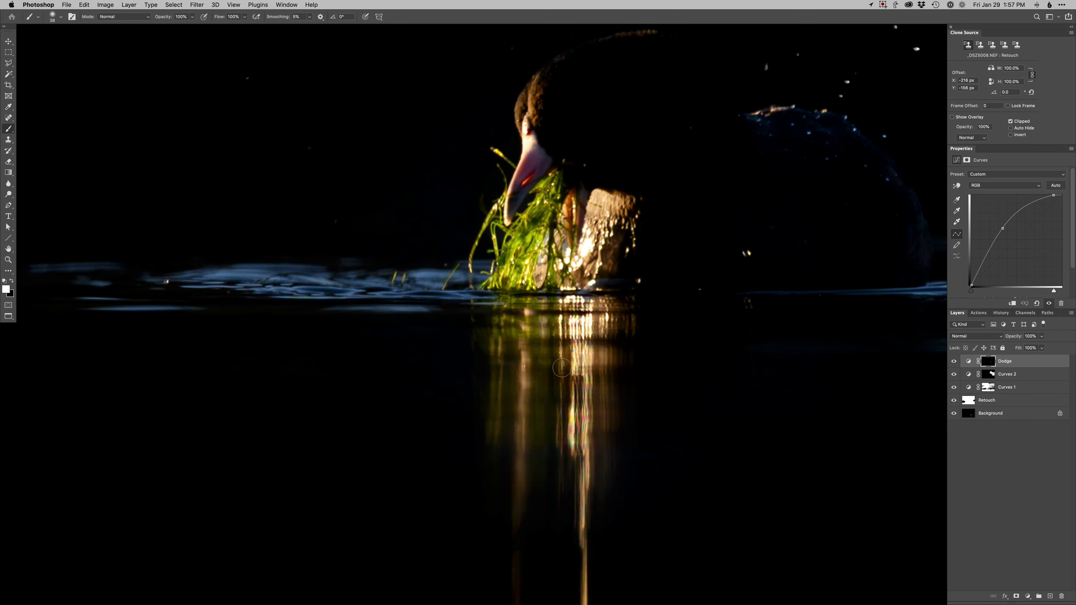
alt+click(561, 368)
drag(561, 368, 572, 368)
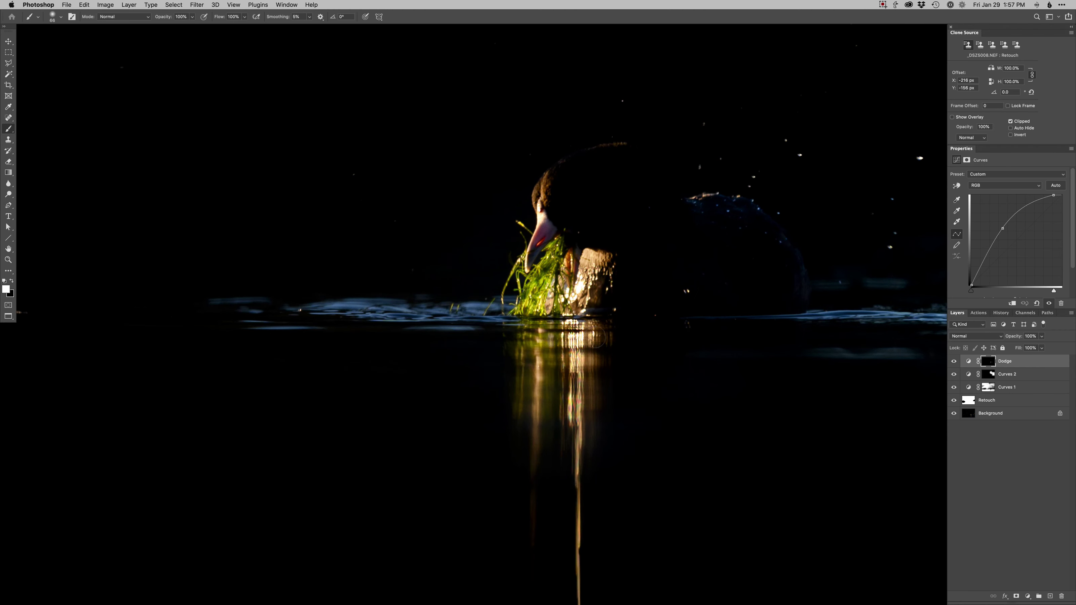
mouse_move(580, 425)
mouse_down()
mouse_move(573, 330)
mouse_move(565, 348)
mouse_move(574, 534)
mouse_move(569, 418)
mouse_up()
drag(606, 319, 557, 466)
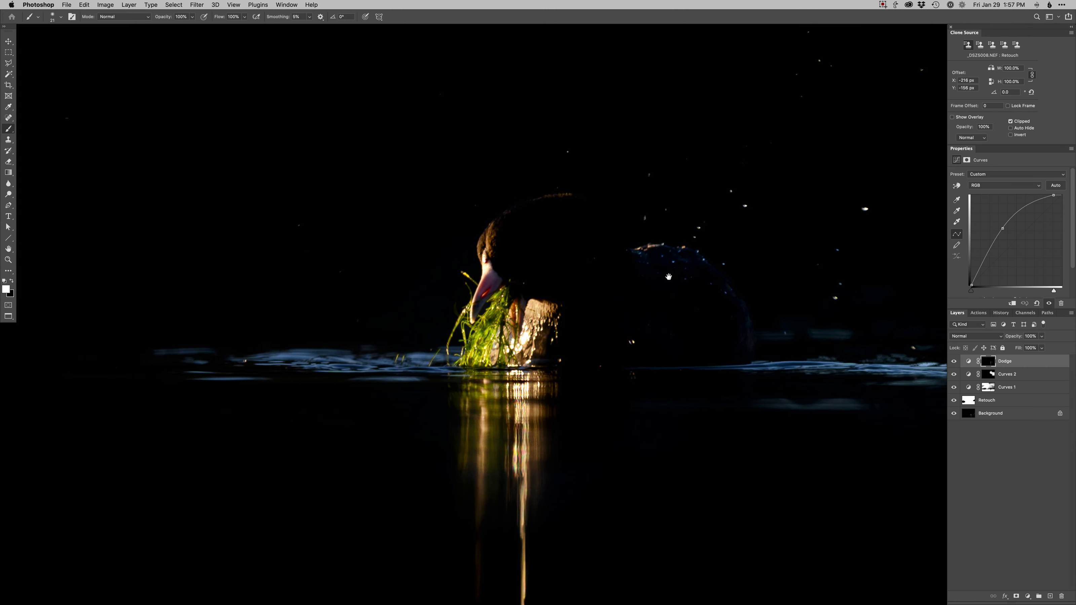
Step: Add a Hue/Saturation adjustment layer and set the saturation of the Blues to -71
key(super+u)
key(Return)
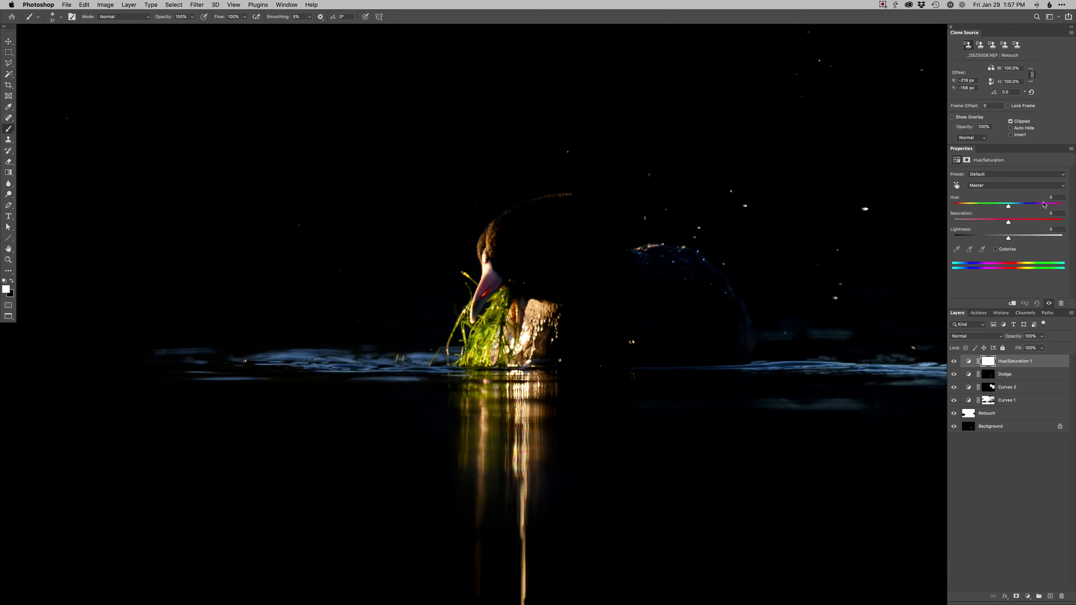
key(alt+5)
key(alt+6)
key(alt+7)
click(970, 222)
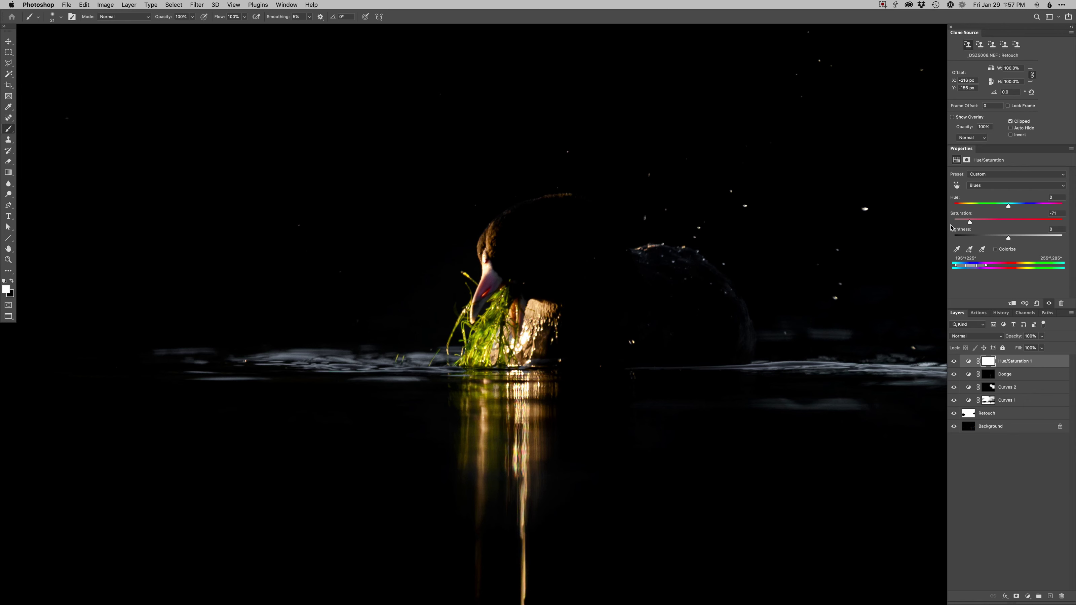
Step: Invert the Hue/Saturation mask and paint the blue desaturation over the bird's back
key(super+i)
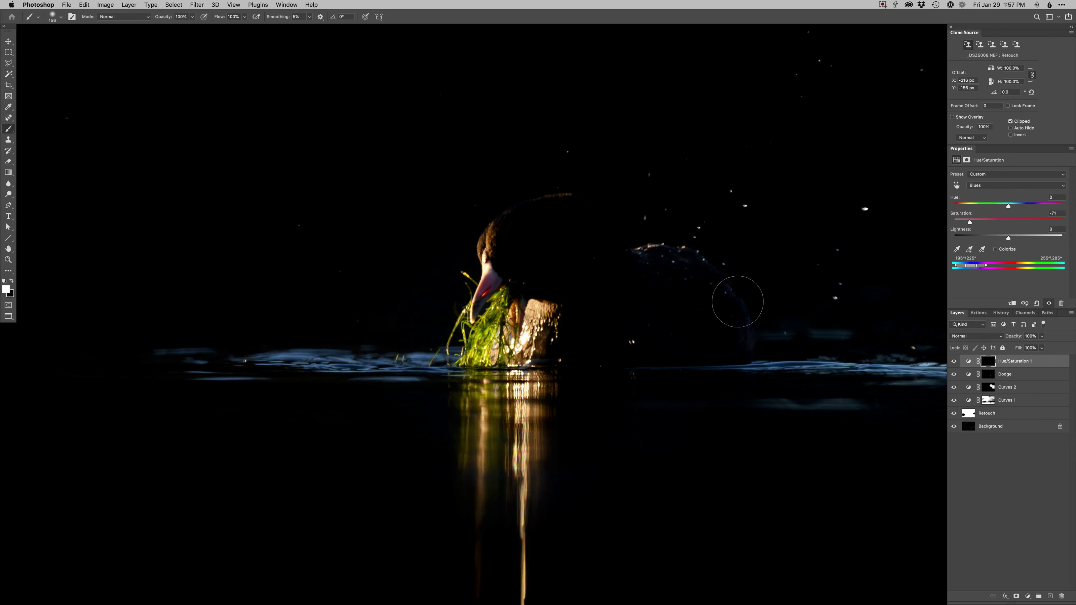
mouse_move(738, 302)
mouse_down()
mouse_move(677, 260)
mouse_move(663, 283)
mouse_up()
alt+super+click(742, 337)
drag(754, 354, 652, 358)
Step: Add a third Curves adjustment layer, lower its Red channel slightly, and invert its mask
key(super+m)
key(Return)
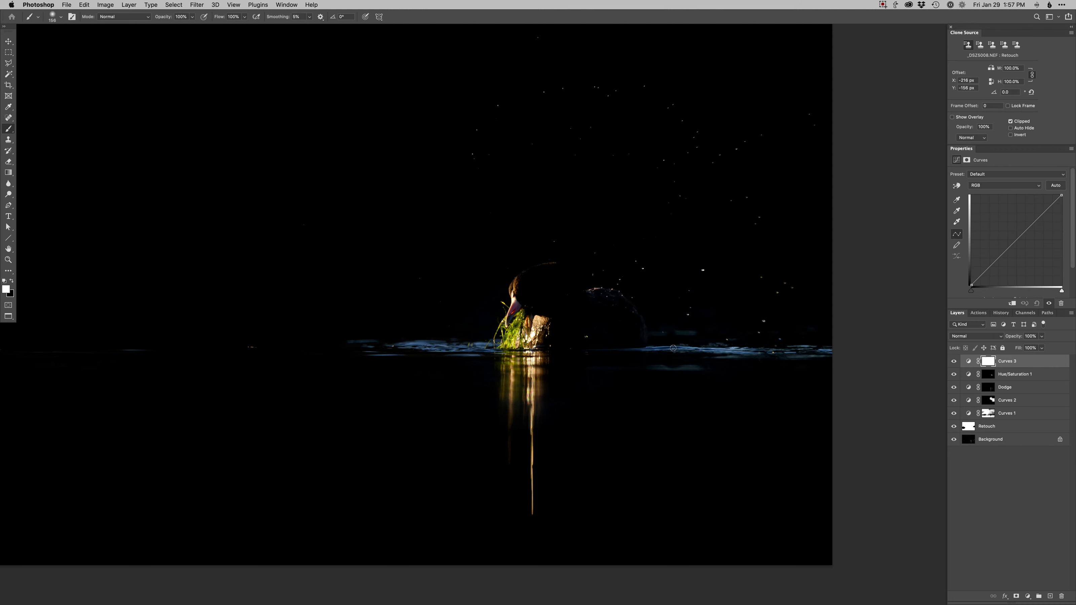
click(1039, 213)
key(super+i)
Step: Paint the red-channel color shift over the rippled blue water to the left of the stump
scroll(494, 341, up, 3)
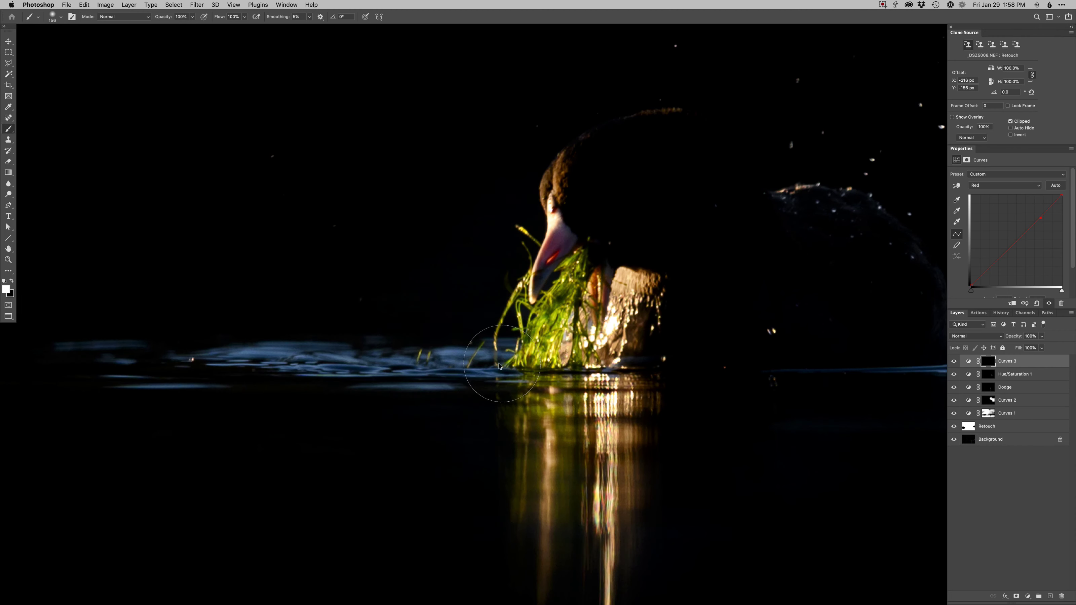
drag(500, 363, 416, 361)
drag(454, 363, 622, 346)
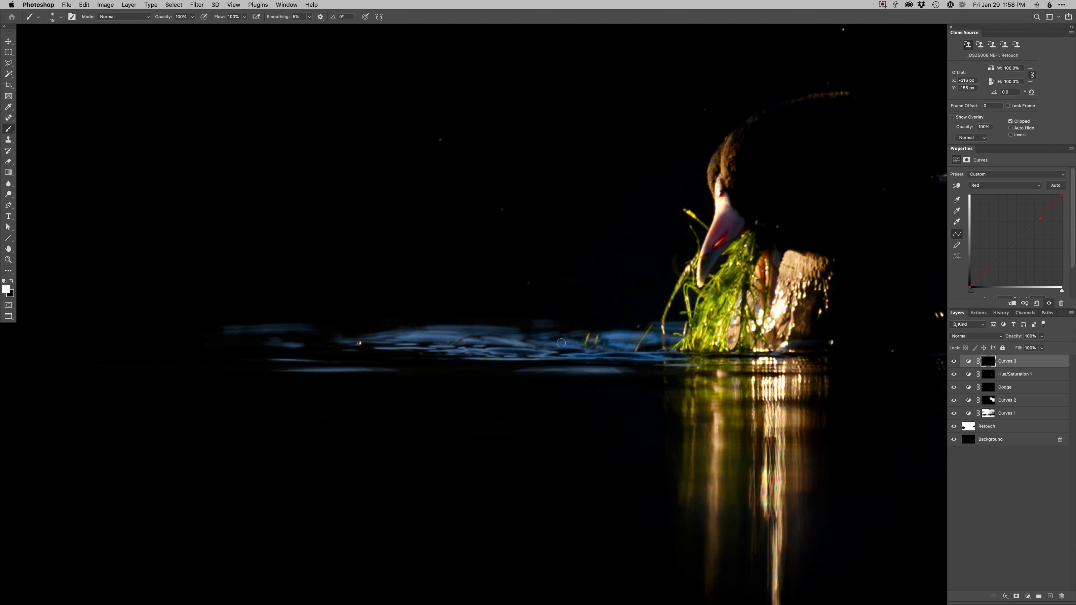
drag(561, 343, 572, 343)
mouse_move(591, 364)
mouse_down()
mouse_move(615, 368)
mouse_move(569, 348)
mouse_move(293, 332)
mouse_up()
drag(588, 344, 296, 371)
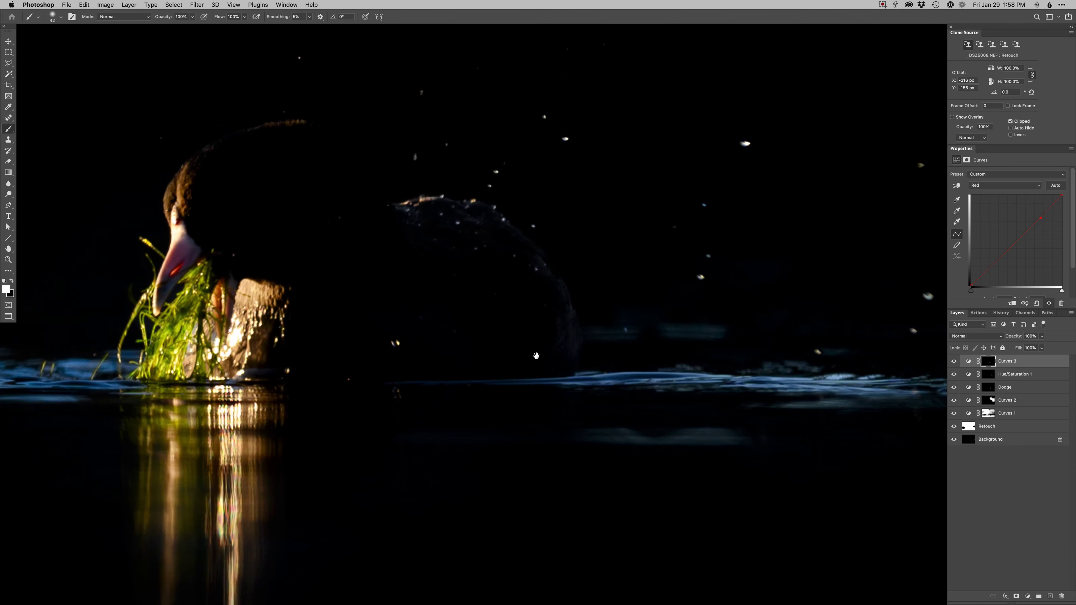
Step: Paint the same color shift over the blue water from the bird's back to the photo's right edge
scroll(538, 363, right, 3)
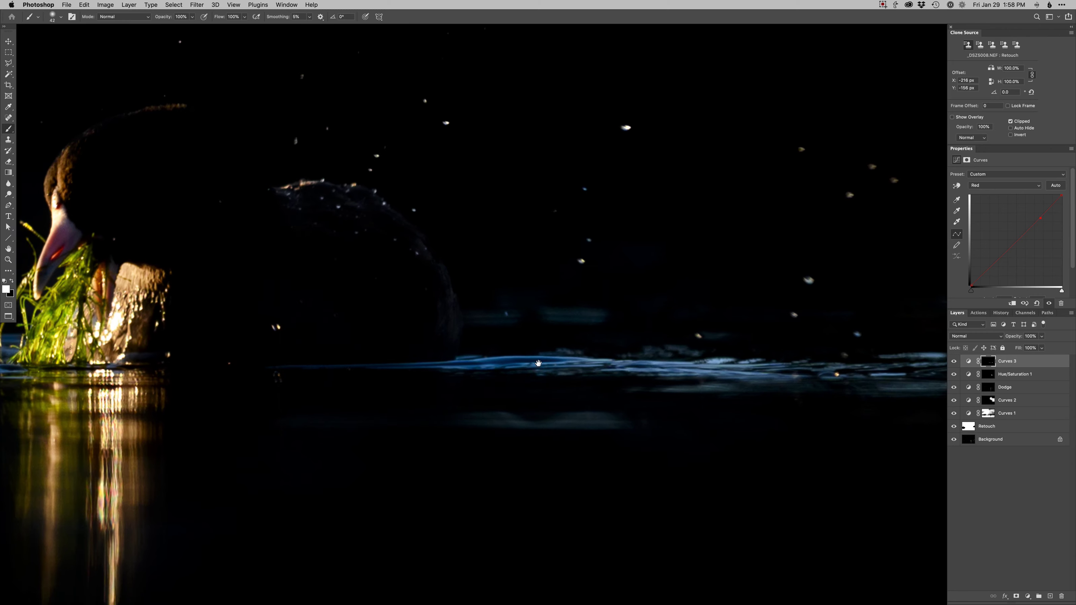
scroll(538, 363, right, 3)
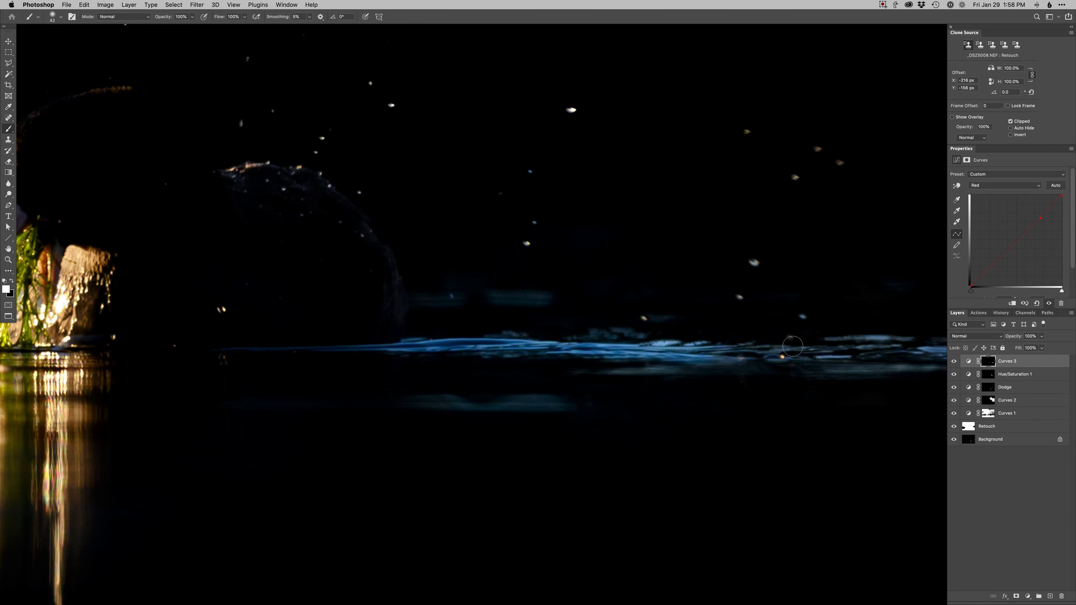
scroll(792, 347, right, 5)
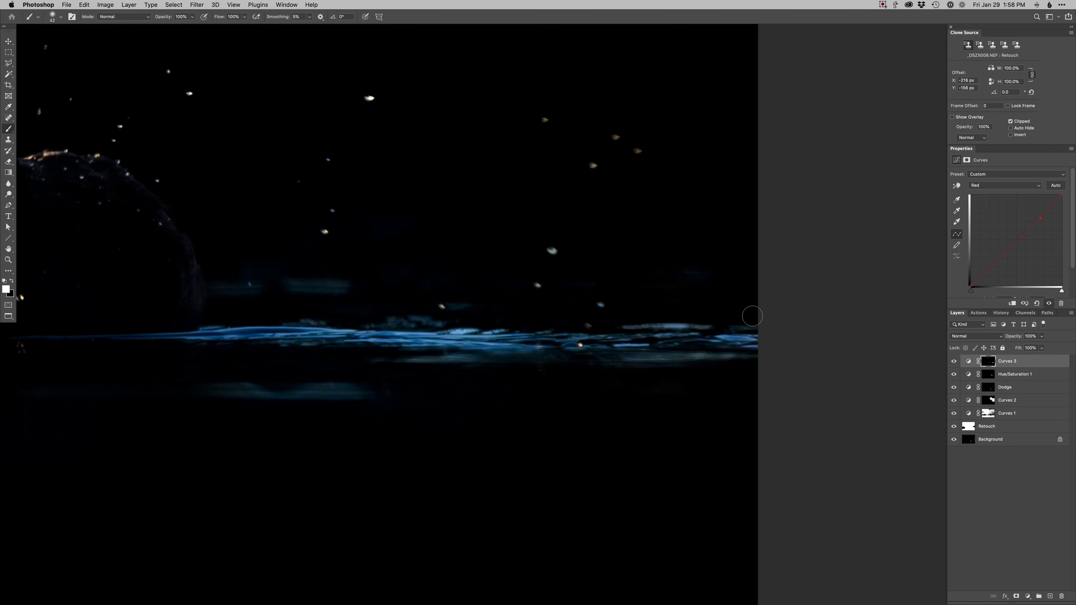
drag(568, 353, 832, 449)
key(super+minus)
key(super+minus)
drag(409, 418, 617, 405)
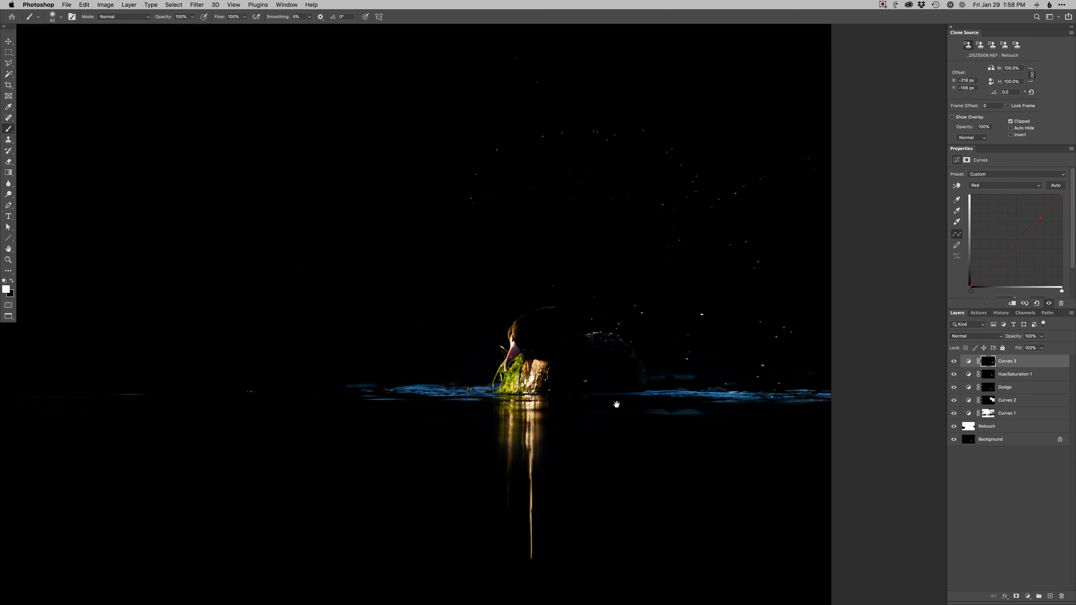
Step: Add a second Dodge curves layer for the droplets above the bird and choose a soft round brush
scroll(620, 392, left, 2)
drag(532, 253, 559, 355)
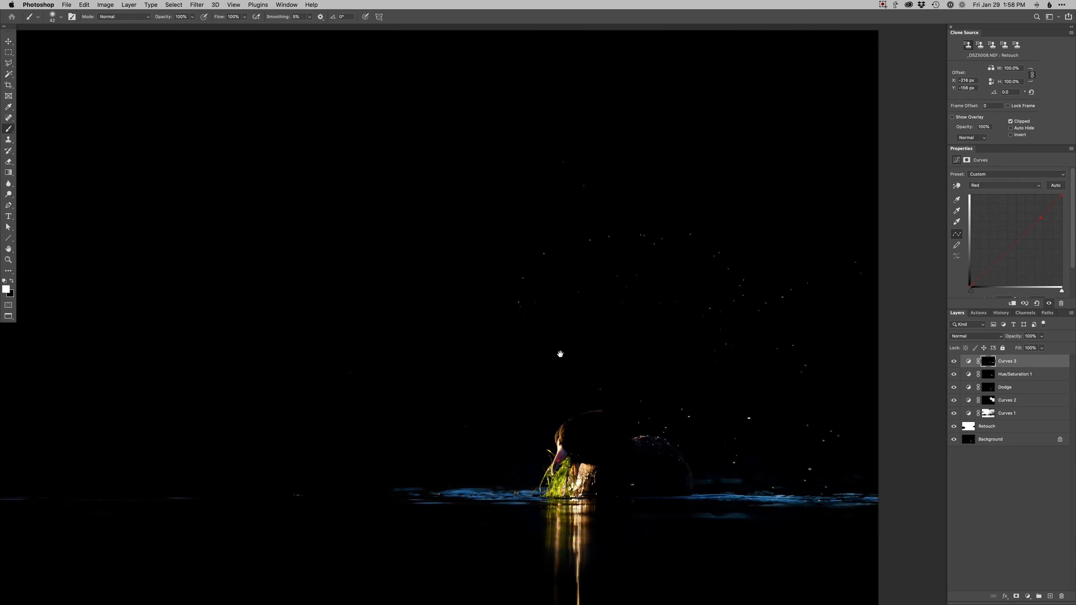
drag(519, 318, 579, 357)
key(super+F2)
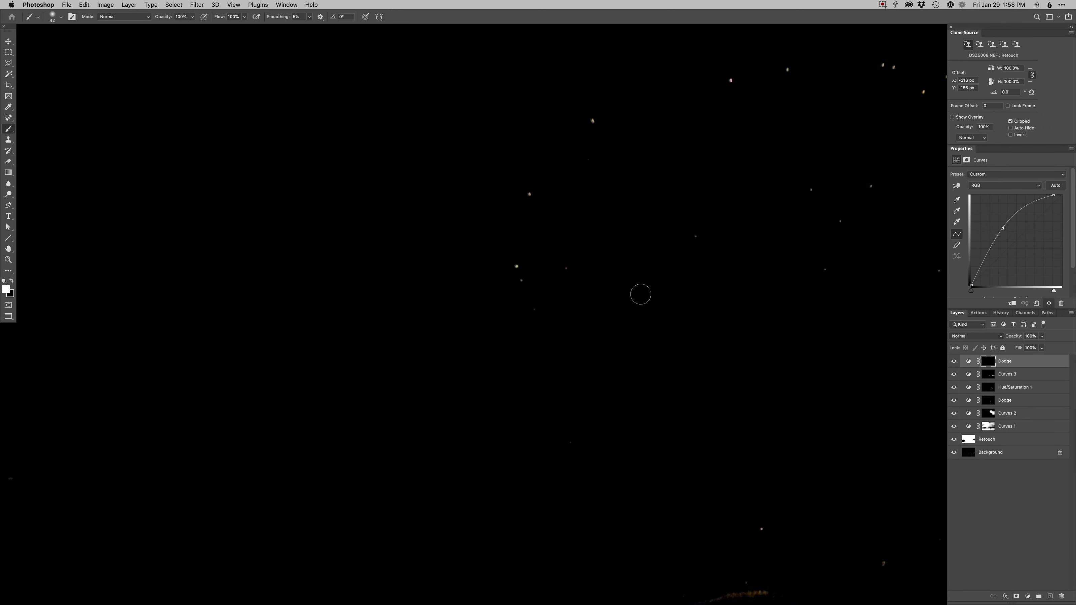
right_click(641, 294)
click(680, 364)
Step: Dodge the water droplets along the left and upper parts of the splash arc with a tiny brush
drag(551, 299, 521, 301)
drag(545, 264, 541, 389)
drag(837, 343, 550, 459)
drag(816, 466, 668, 230)
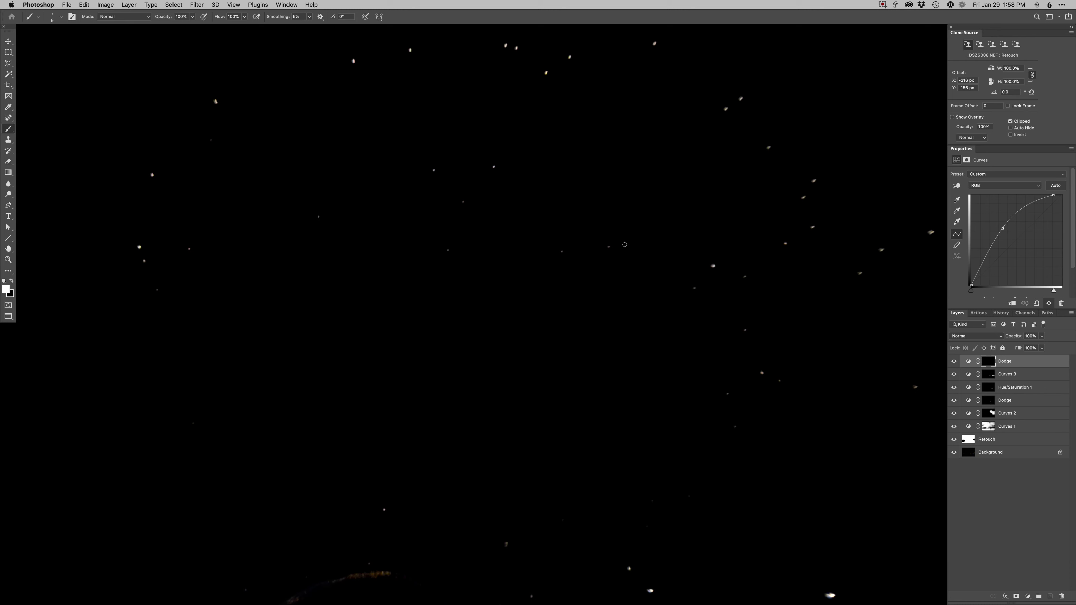
Step: Enlarge the brush slightly and dodge the faint droplets in the middle and right part of the splash
drag(466, 206, 476, 208)
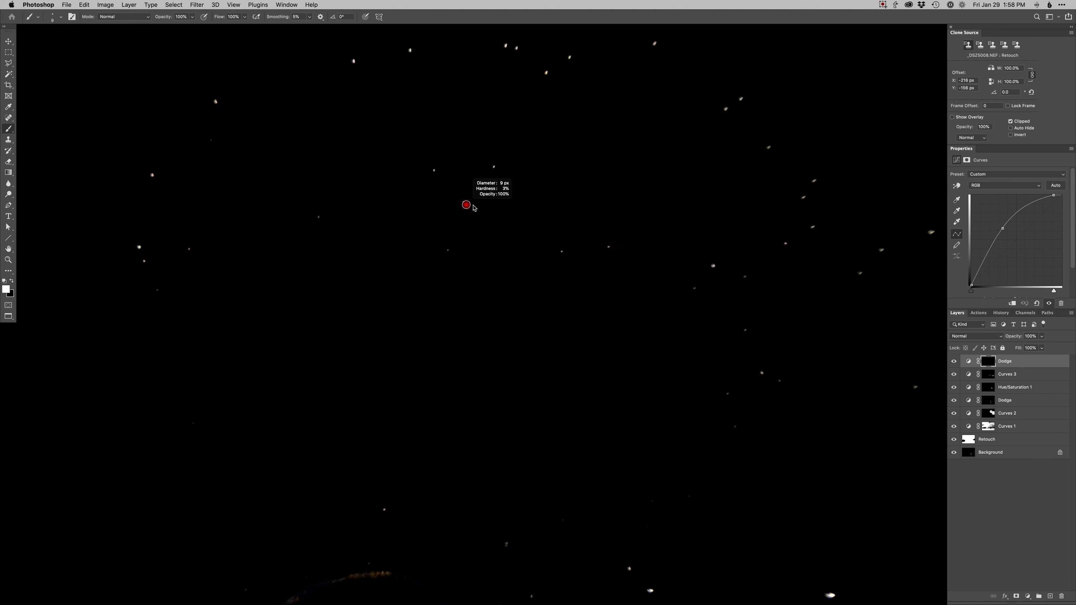
click(463, 203)
click(448, 249)
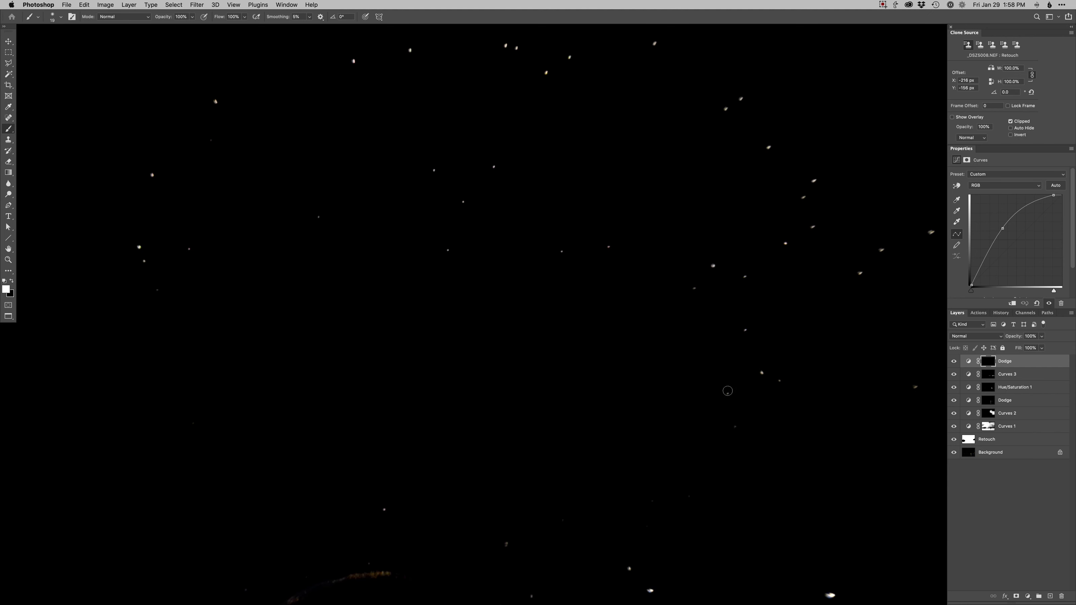
scroll(723, 439, down, 10)
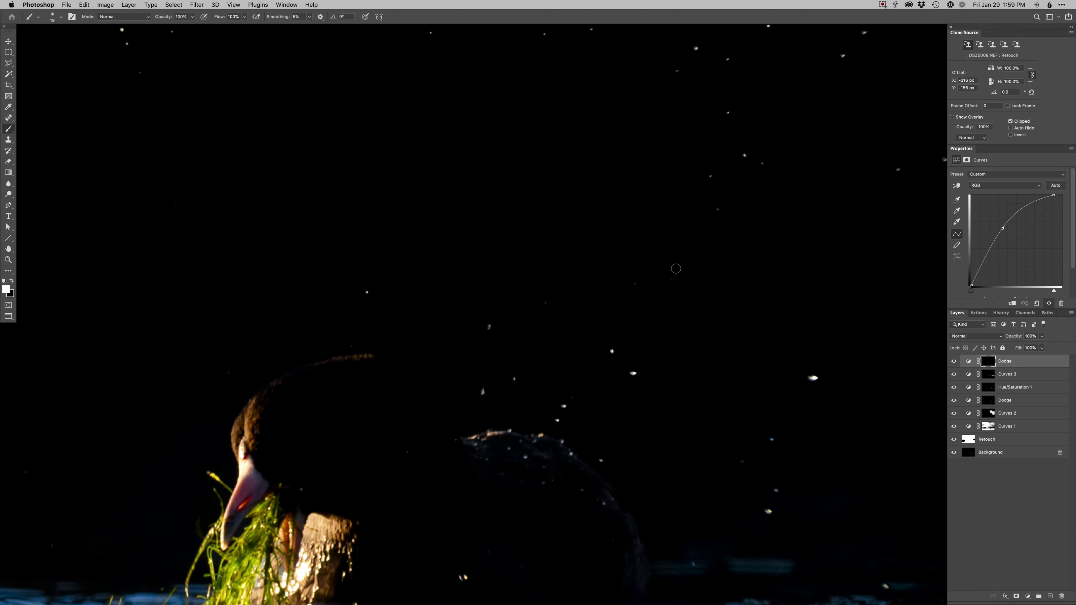
Step: Add a Burn curves layer directly above the Curves 1 layer and choose a soft round brush
key(super+0)
drag(880, 393, 645, 403)
click(989, 412)
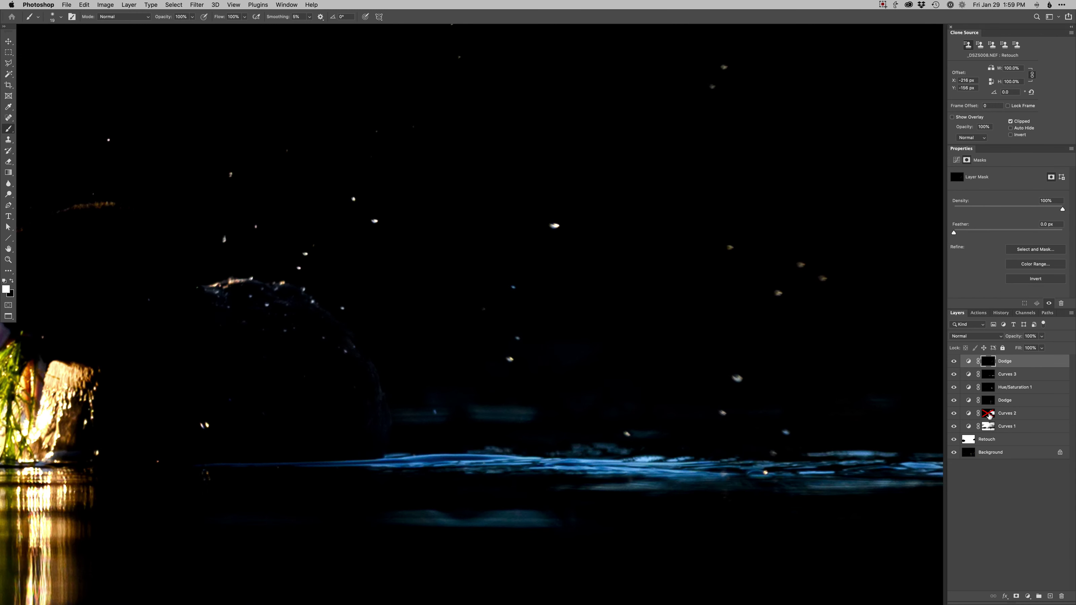
click(968, 429)
key(F3)
right_click(599, 351)
click(611, 427)
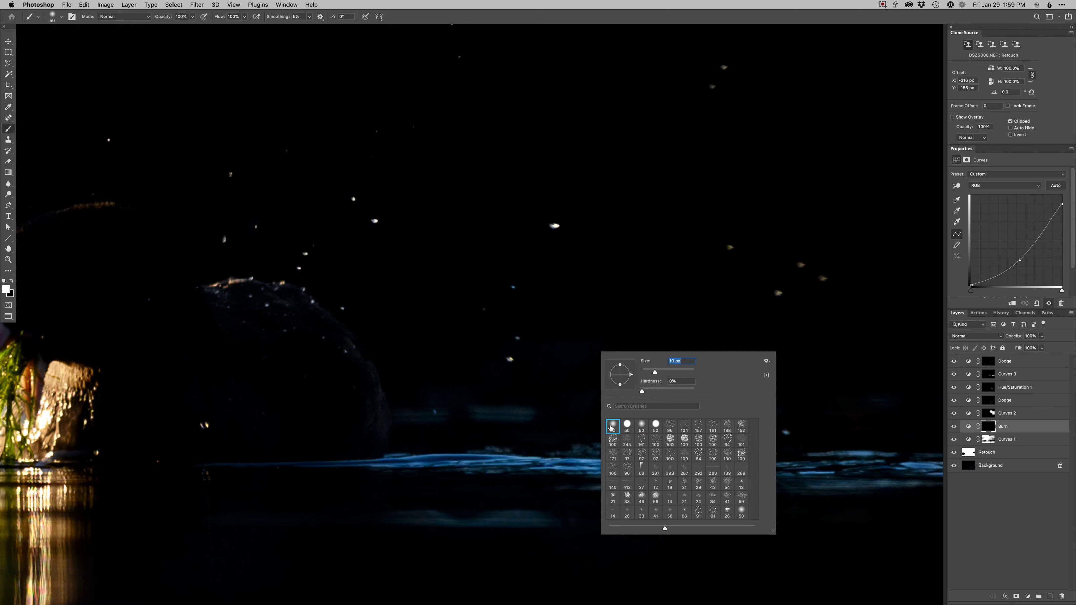
Step: Burn the faint haze just above the water behind the bird with a large soft brush
mouse_move(583, 414)
mouse_down()
mouse_move(627, 400)
mouse_move(611, 397)
mouse_up()
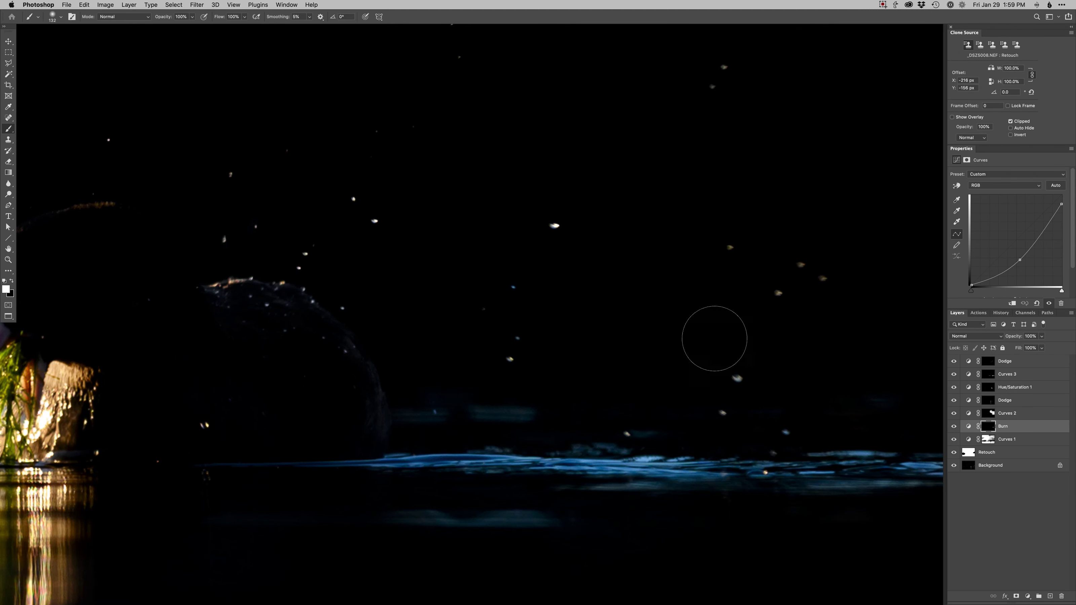
scroll(881, 369, right, 5)
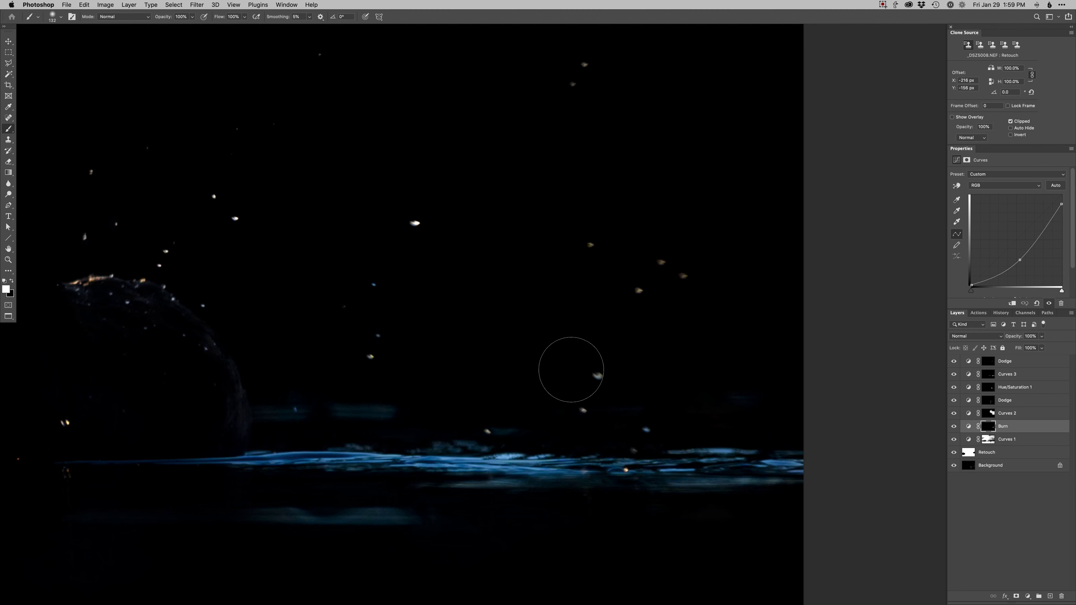
key(super+0)
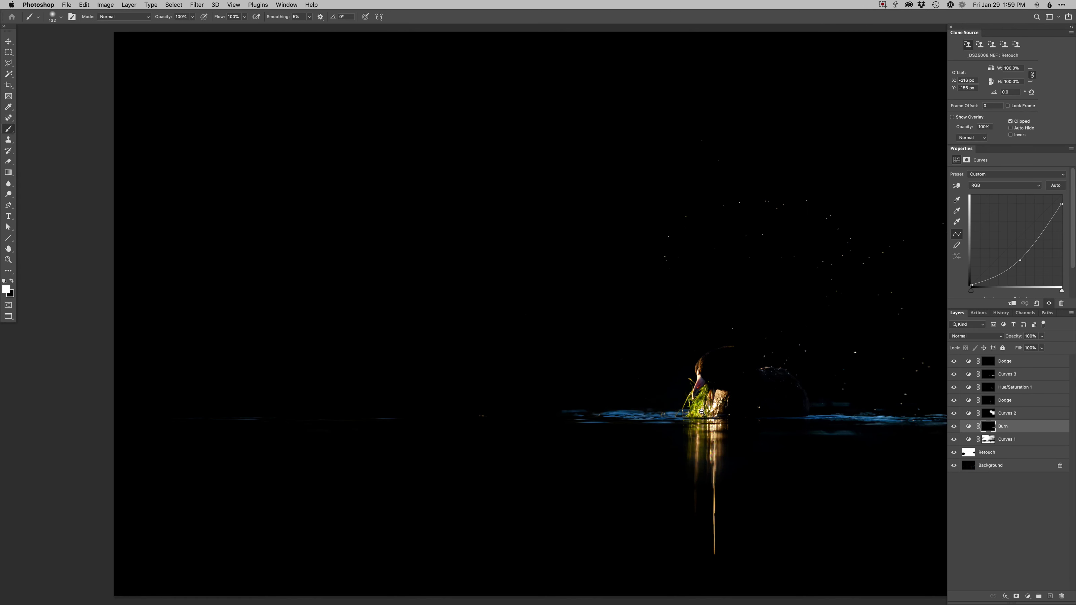
alt+click(702, 412)
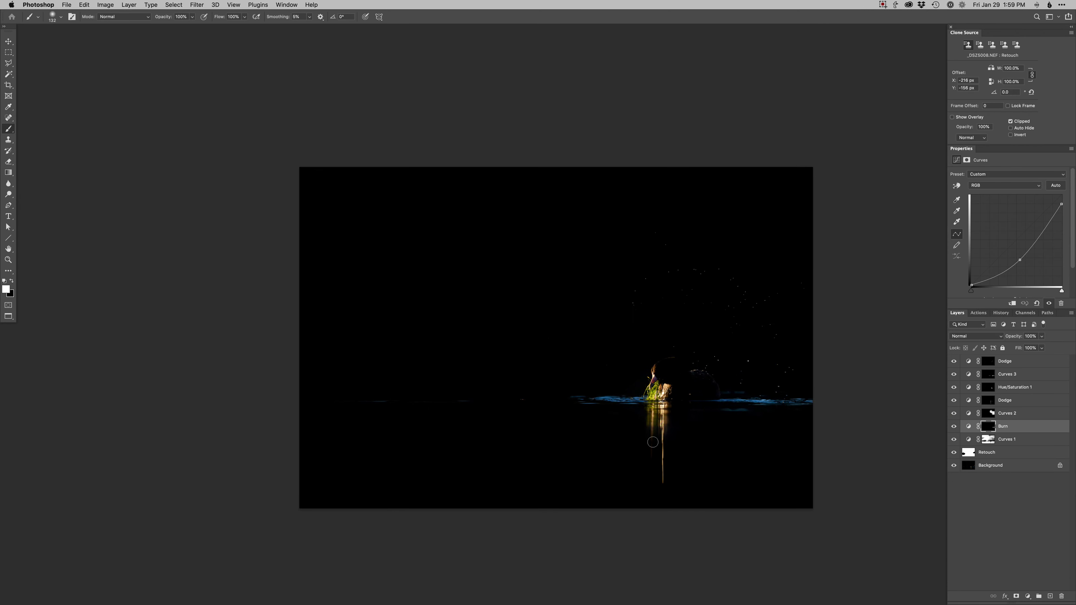
super+drag(661, 369, 670, 366)
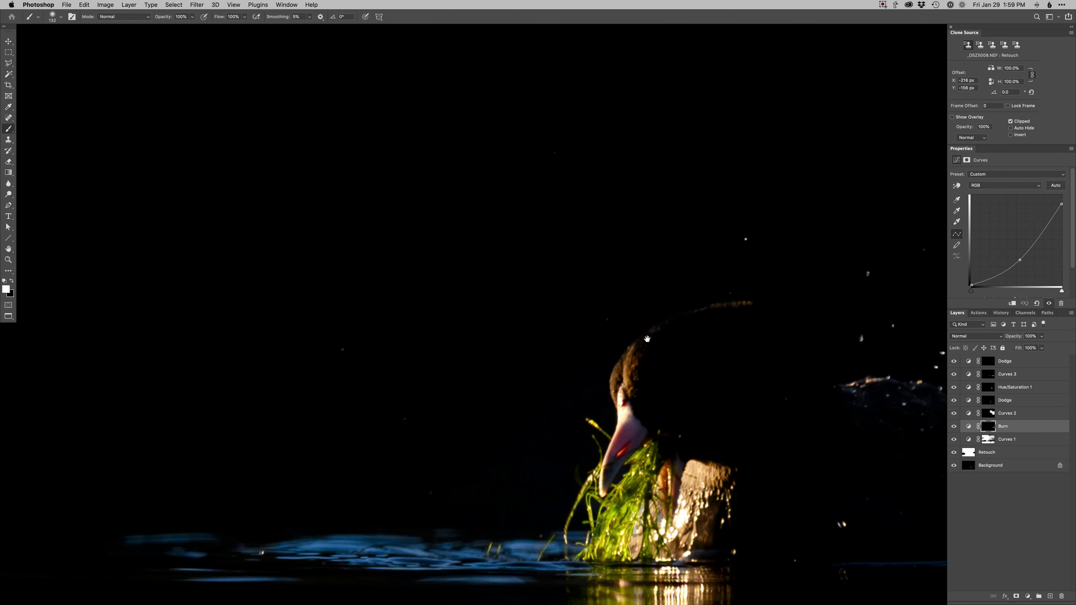
Step: Add a curves layer above the top Dodge layer, brighten it, raise red and lower blue, and invert its mask
click(964, 365)
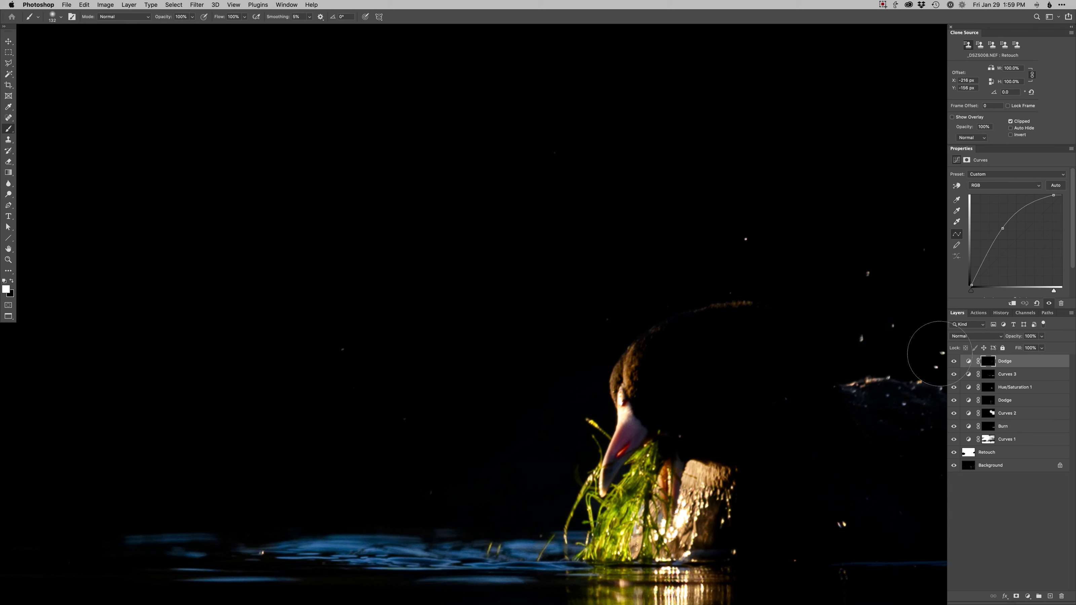
key(super+shift+m)
key(Return)
drag(1044, 212, 1027, 205)
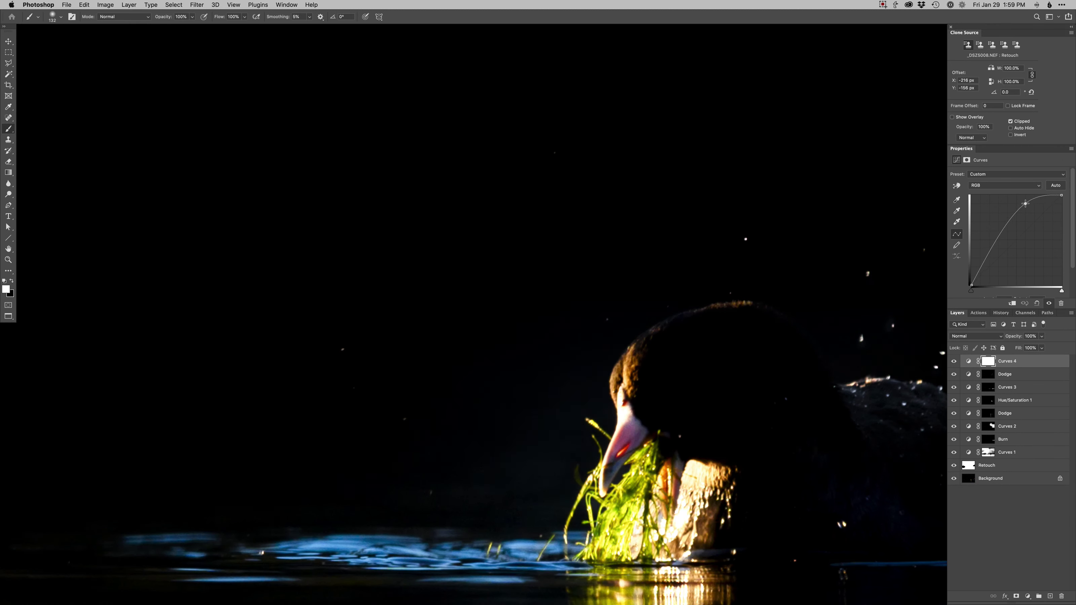
key(alt+5)
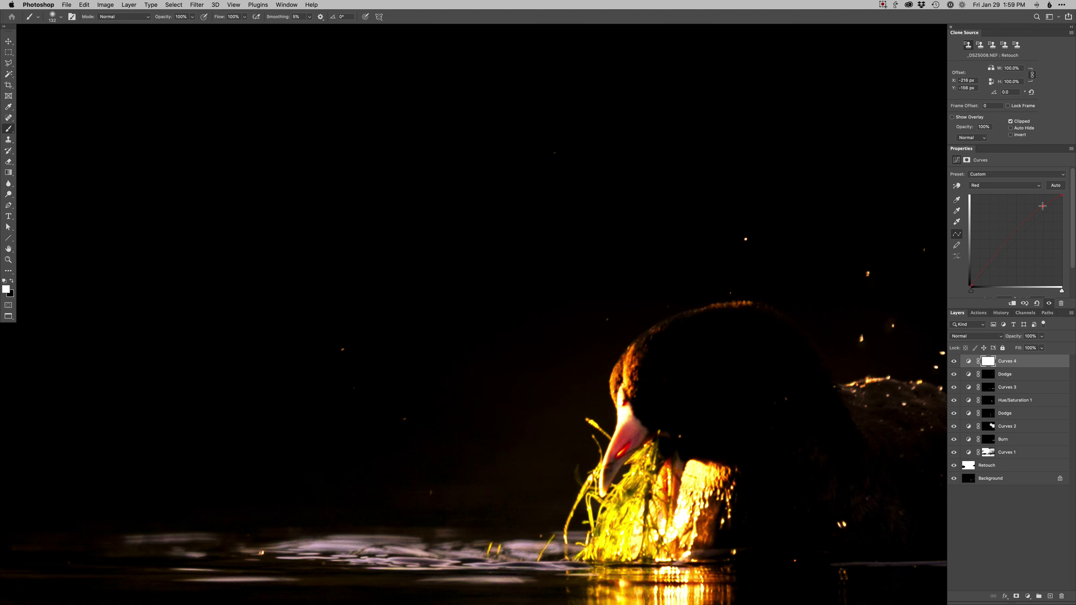
key(super+i)
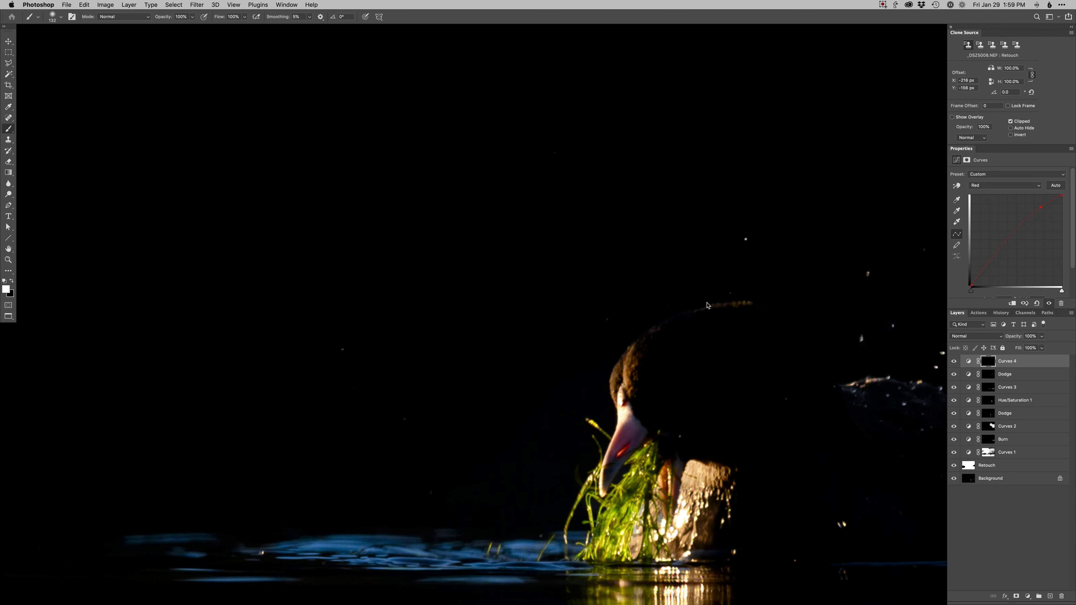
Step: Paint the warm brightening along the top edge of the bird's head with a soft round brush, reducing its size to 3 px
right_click(706, 301)
click(749, 376)
drag(682, 332, 658, 337)
right_click(657, 338)
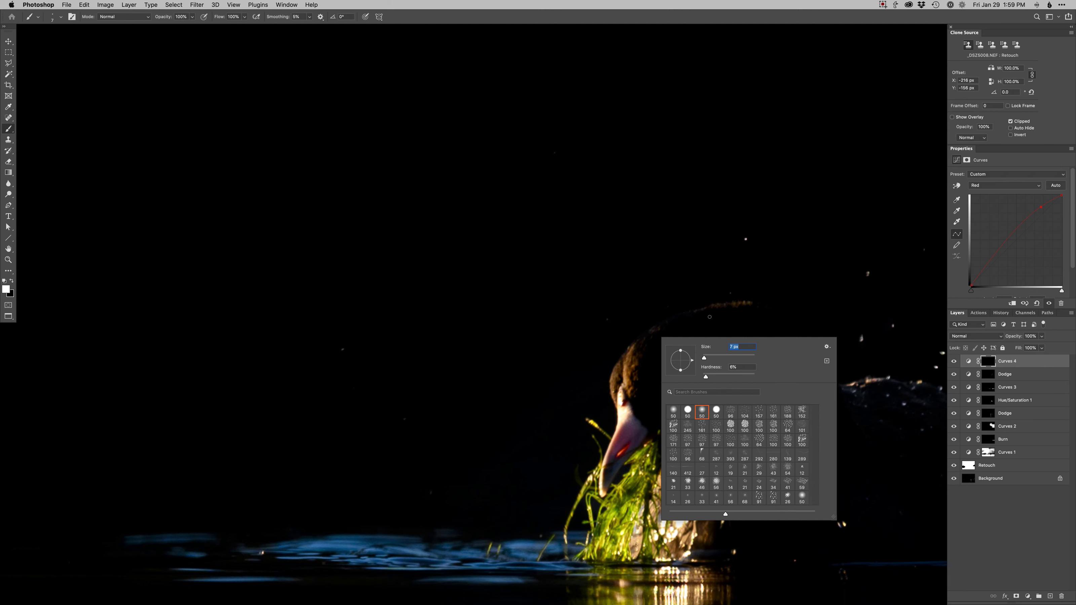
text(3)
key(Return)
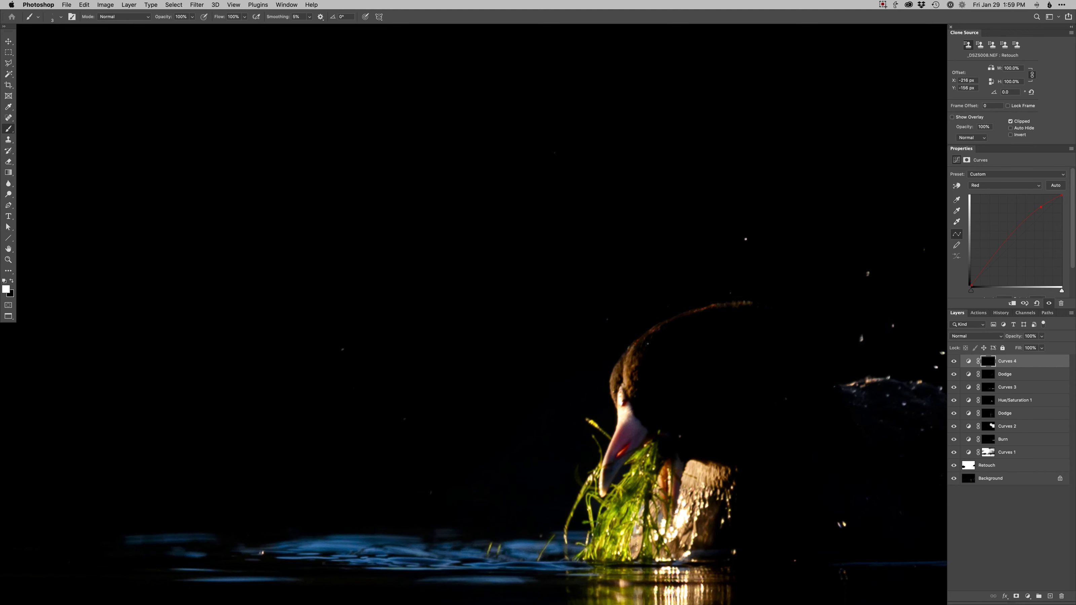
Step: Refine the warm rim on the bird's head with another brush and paint back the spill in black
right_click(661, 342)
click(679, 414)
drag(649, 388, 670, 388)
key(x)
mouse_move(656, 347)
mouse_down()
mouse_move(621, 352)
mouse_move(641, 338)
mouse_up()
key(x)
Step: Compare the whole photo with and without the Curves 4 layer, and against the original Background layer
key(super+0)
click(954, 361)
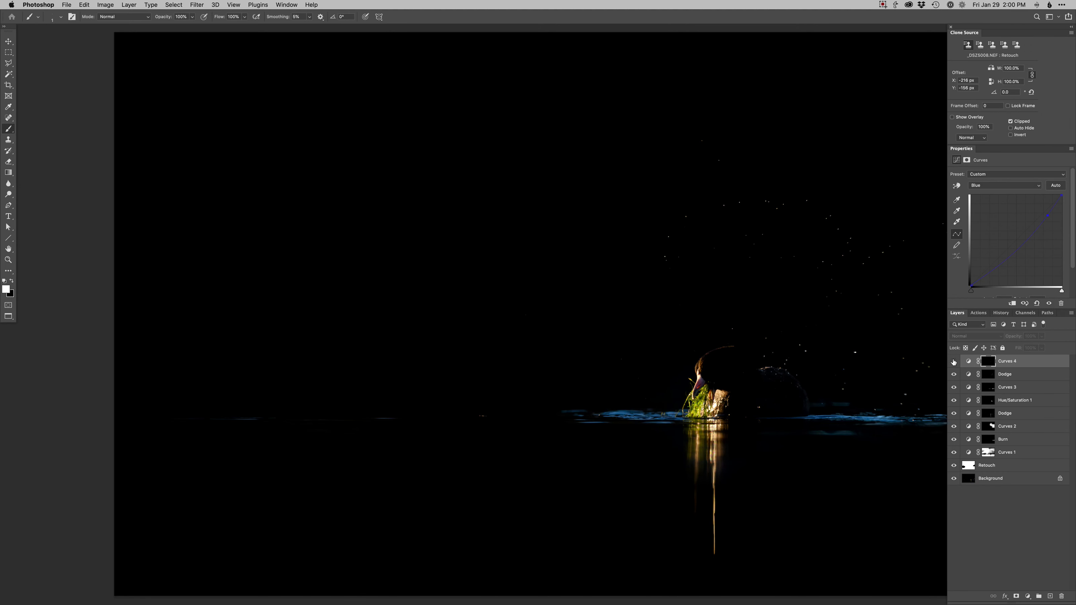
click(954, 361)
key(super+minus)
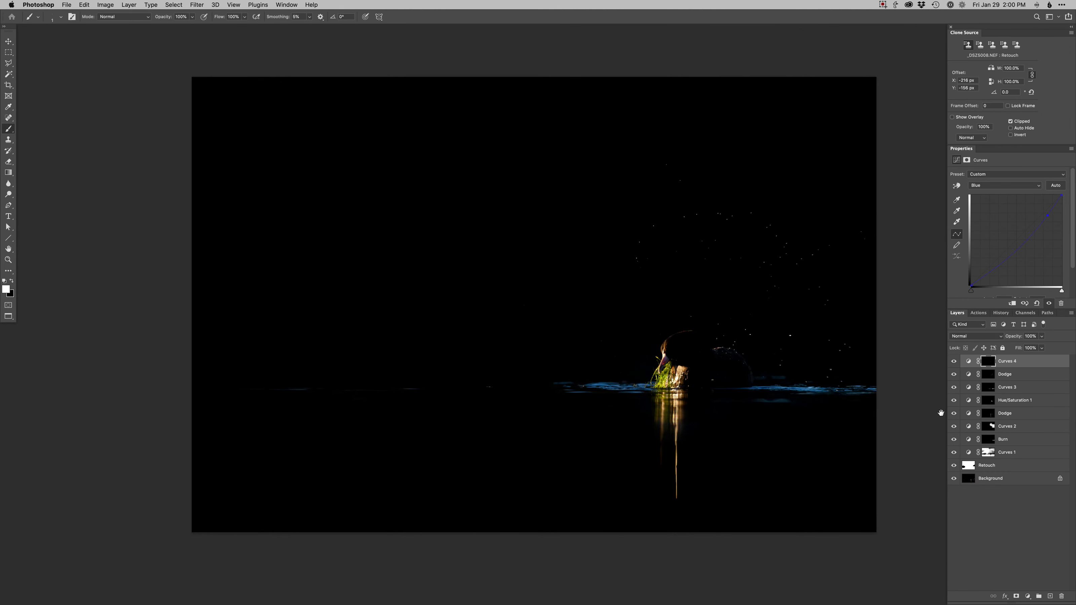
alt+click(954, 478)
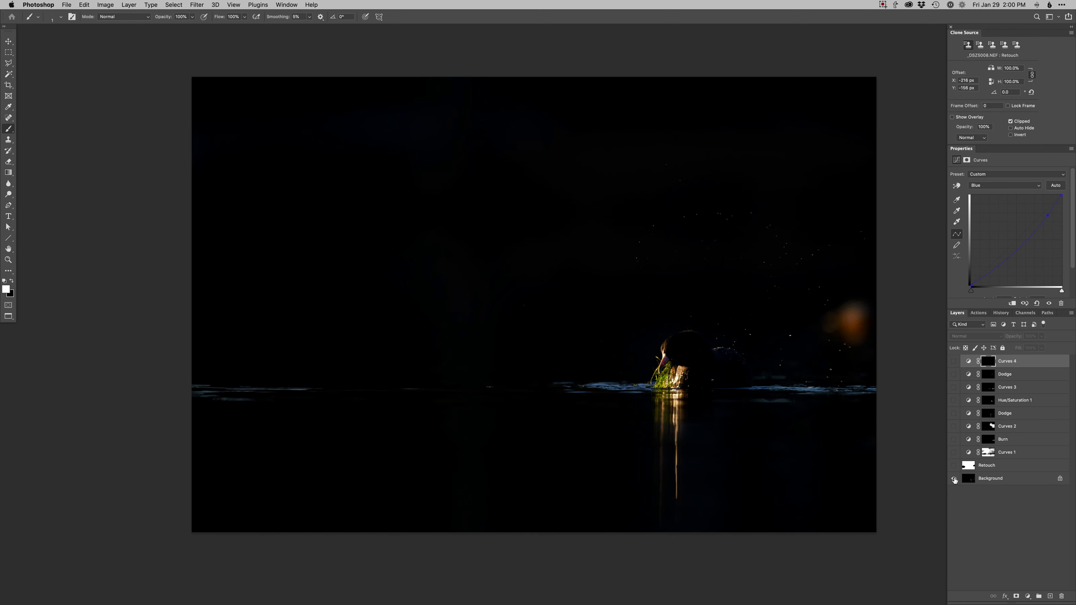
alt+click(954, 479)
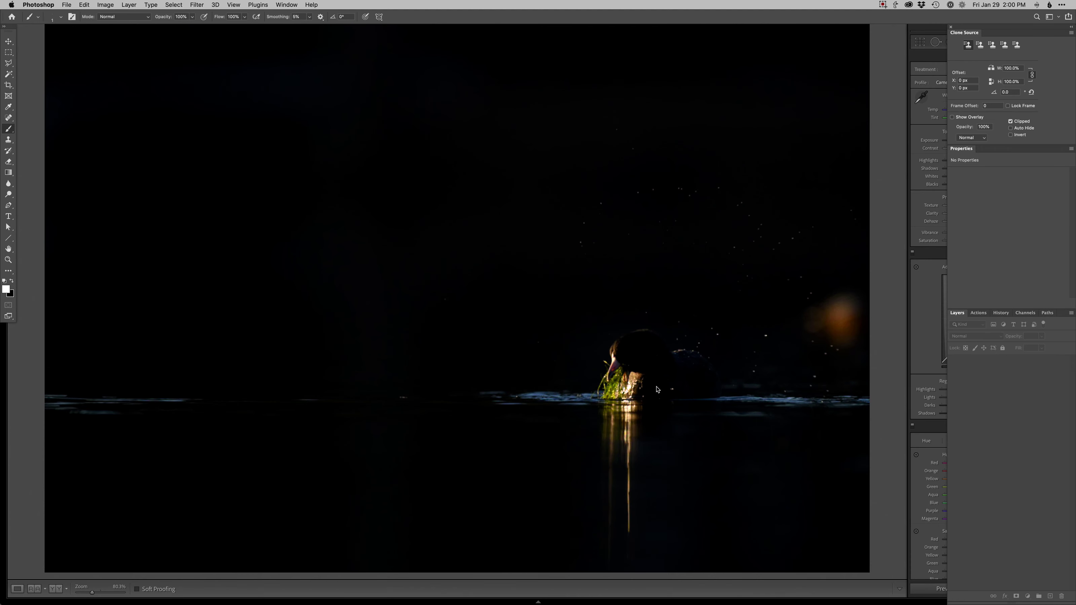
Step: Switch to Lightroom Classic, compare the original and retouched photos in Survey view without side panels, and view the retouched one alone
click(894, 327)
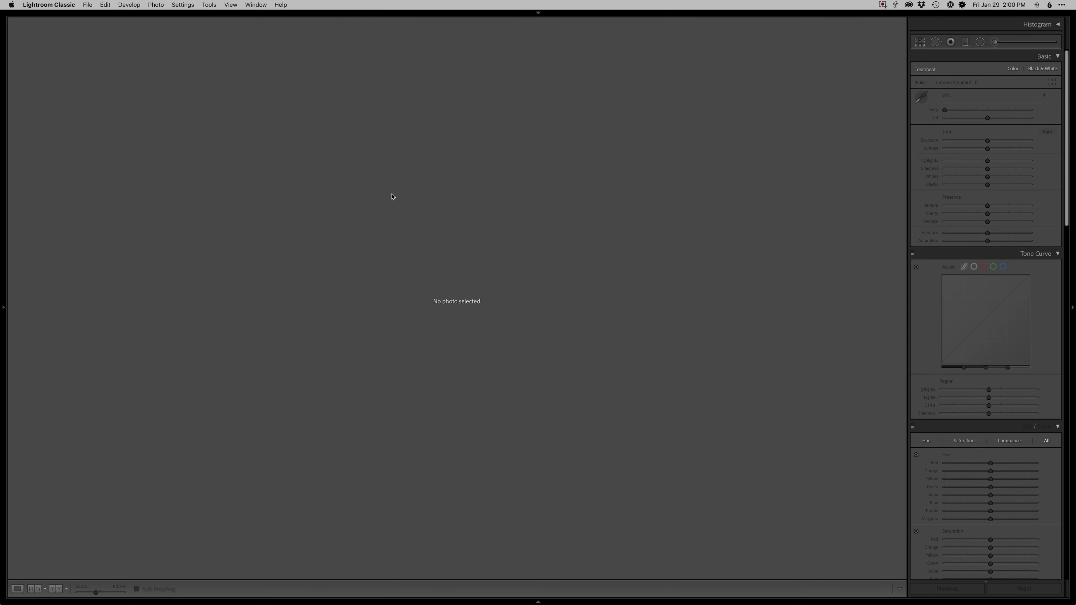
key(z)
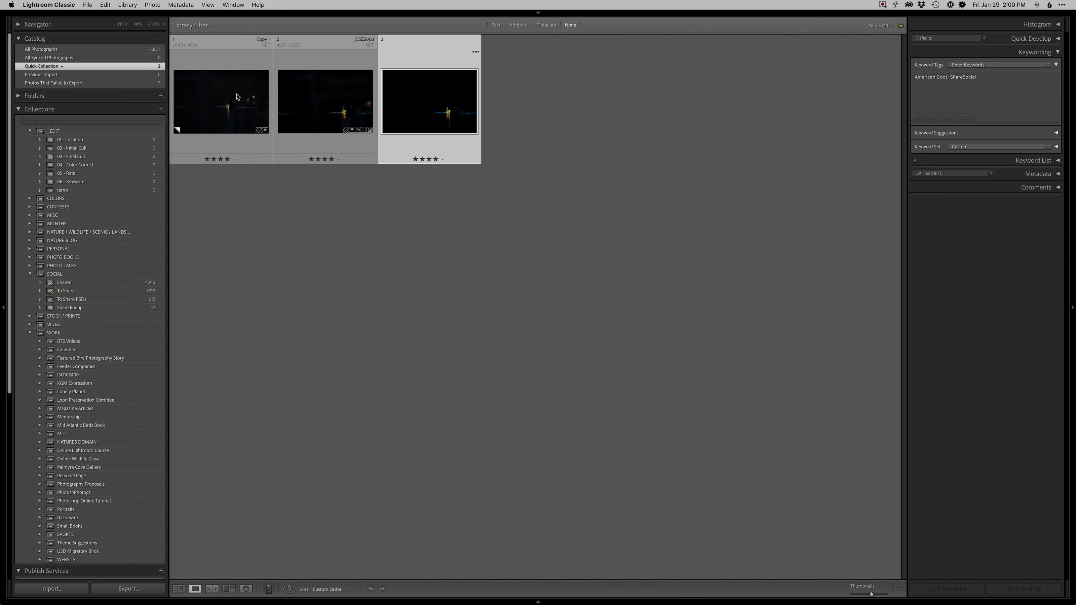
key(n)
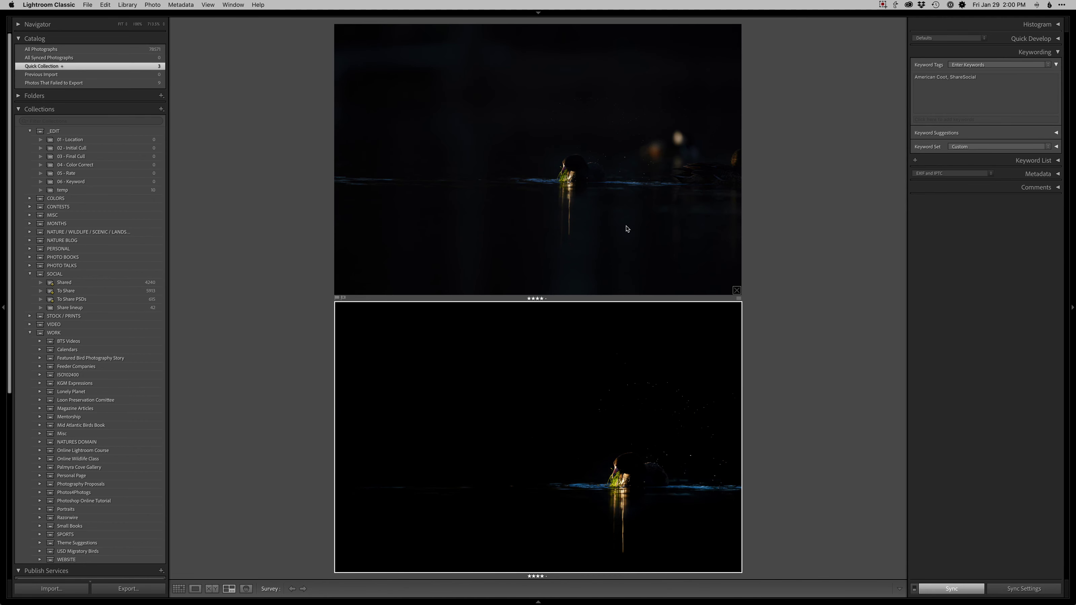
key(shift+Tab)
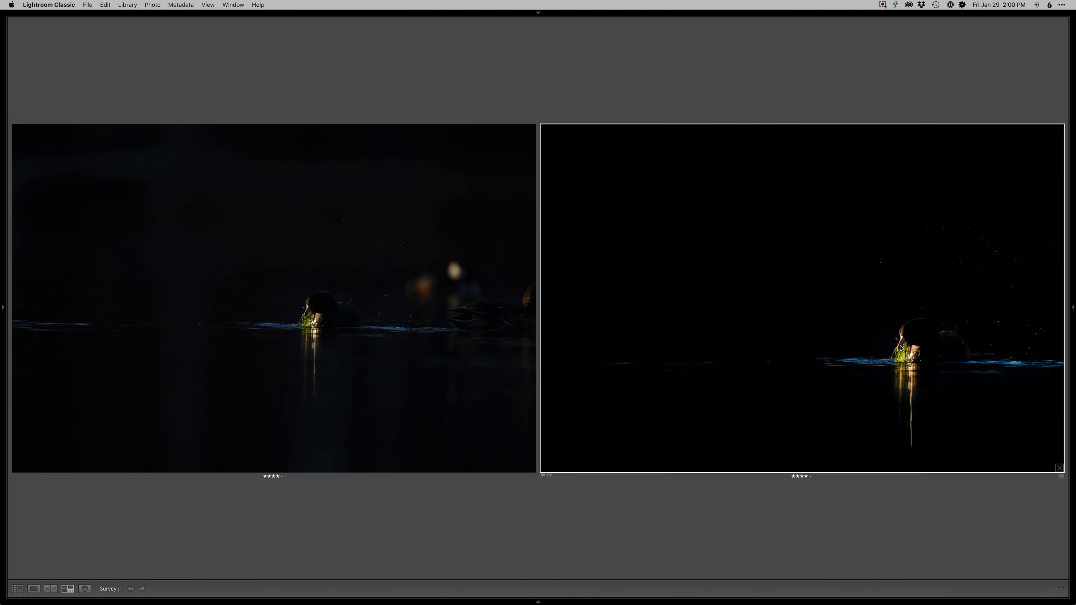
key(e)
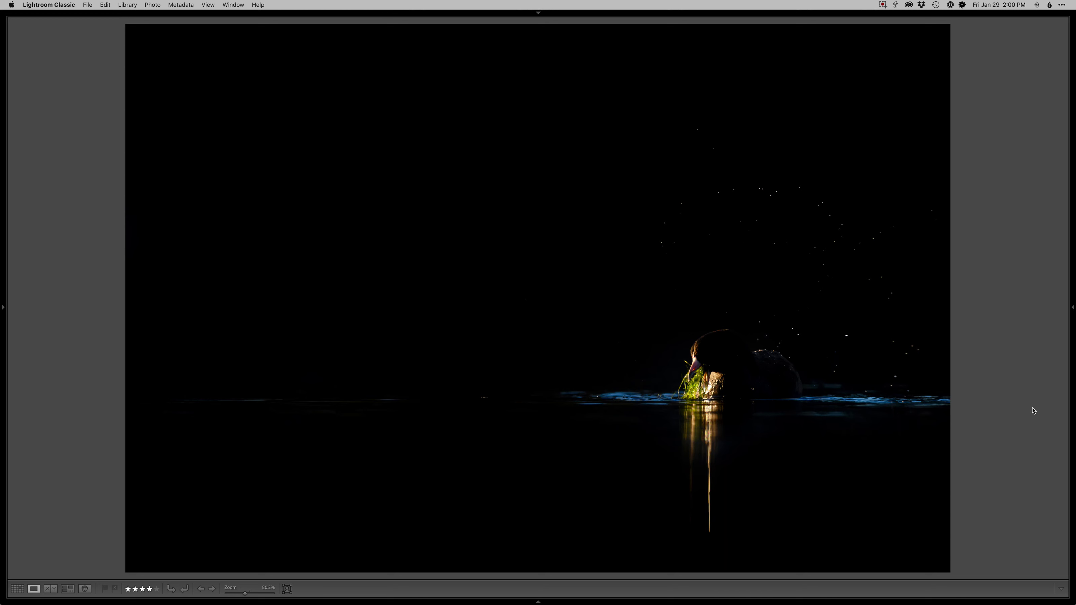
Step: Switch to Safari to view the Online Workshops page and return to the retouched photo in Lightroom Classic
key(super+Tab)
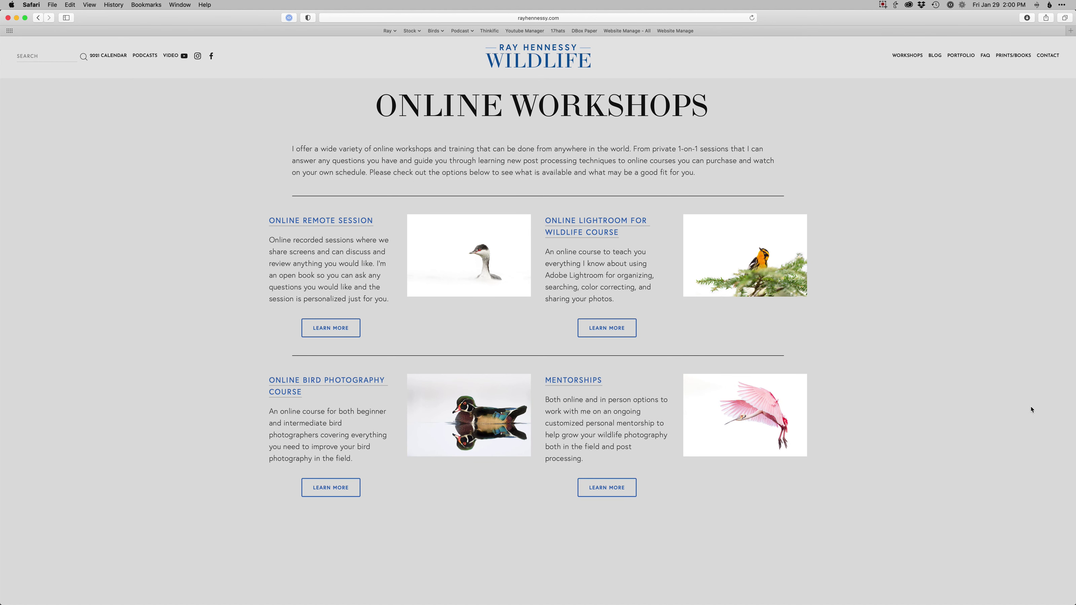
mouse_move(906, 55)
key(super+Tab)
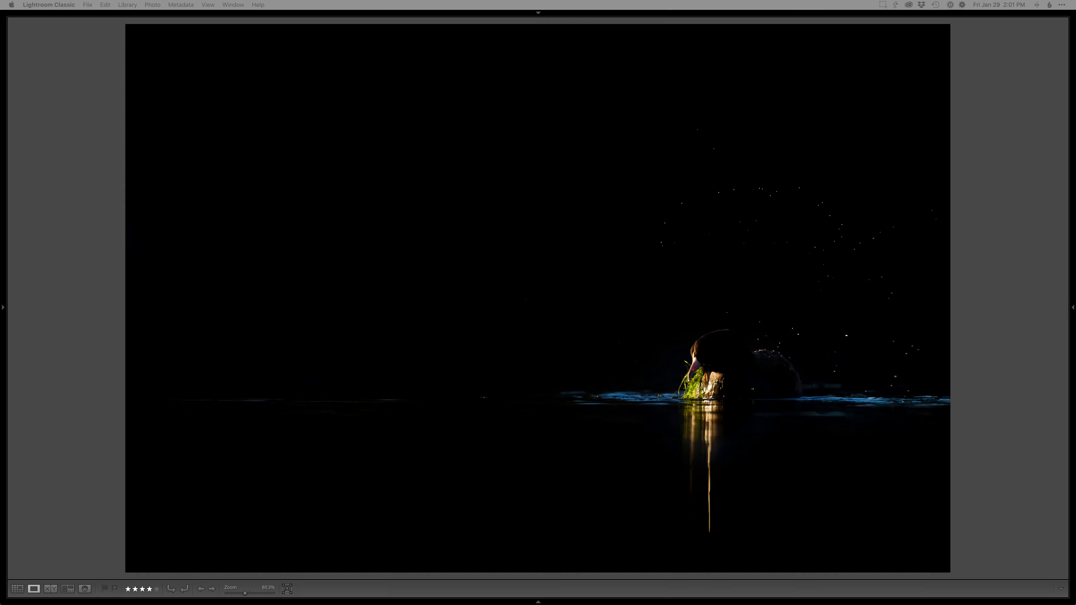